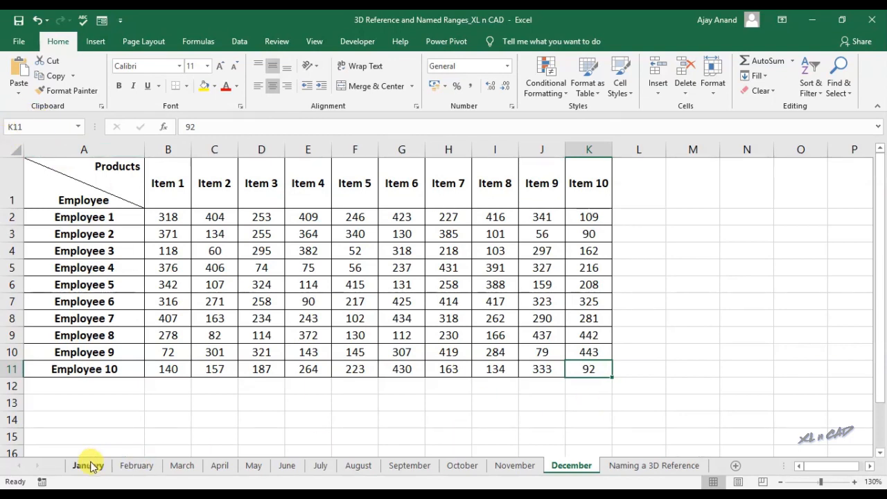
- On the Naming a 3D Reference sheet, enter the label "Largest value in 12 sheets from January to December" in cell B2
click(654, 465)
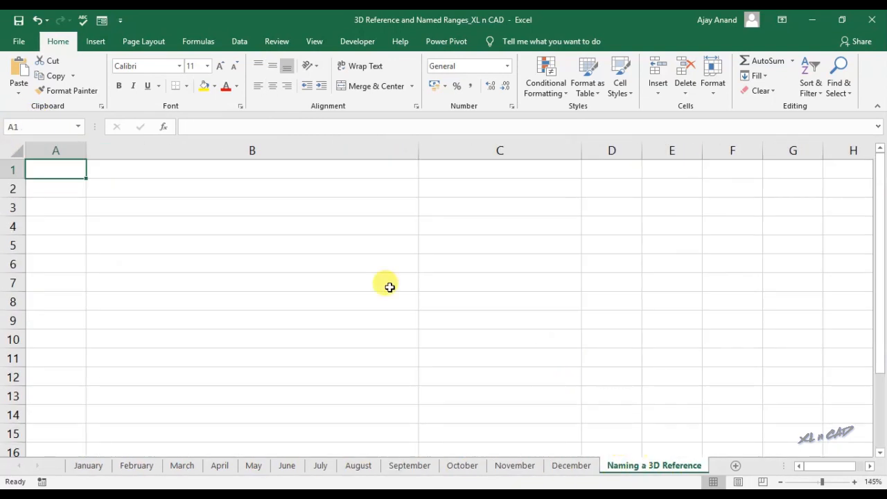
click(191, 182)
text(Lar)
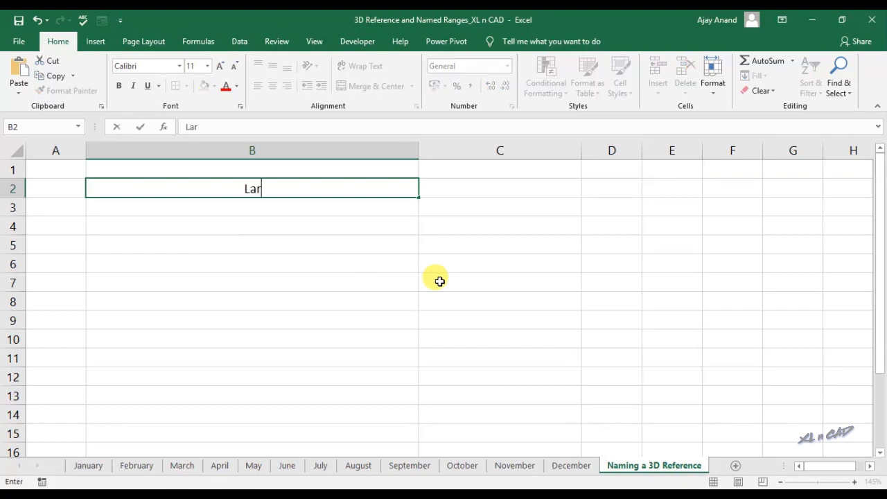
text(gest val)
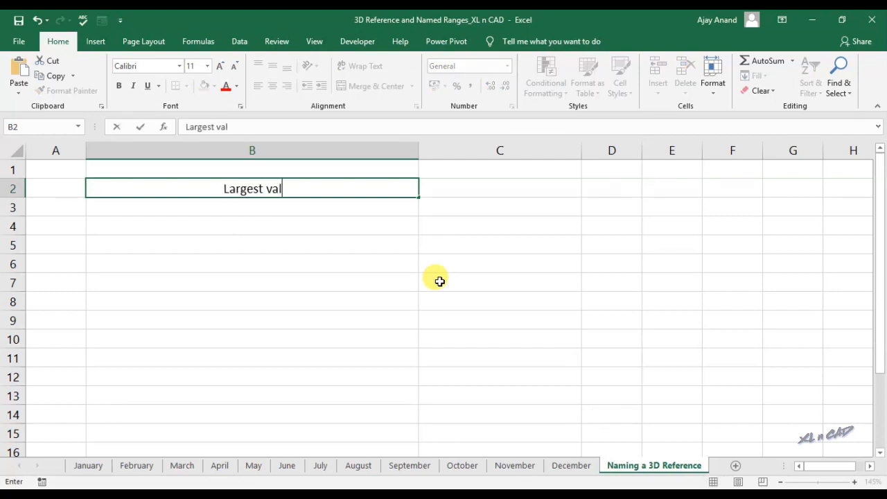
text(ue in 12)
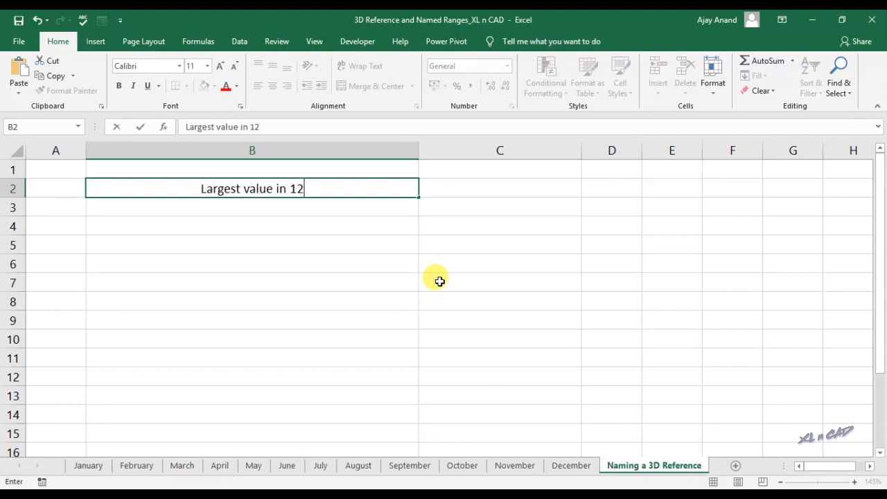
text( sheets from January to December)
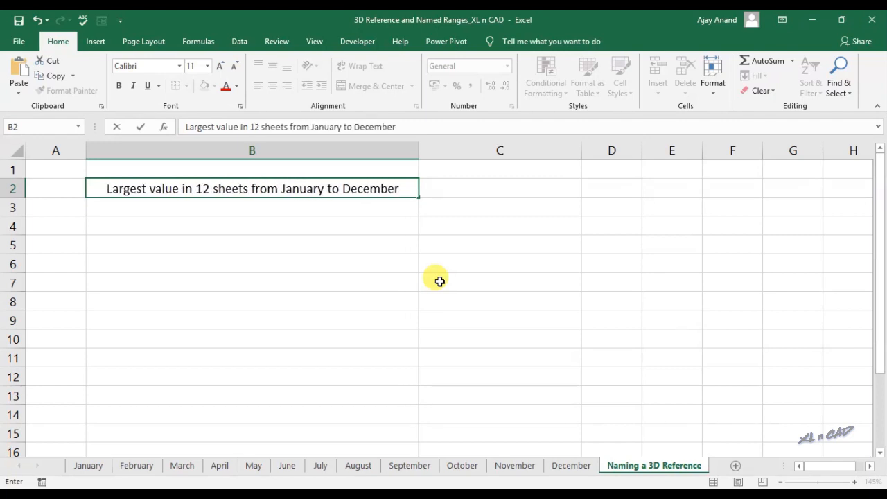
key(Tab)
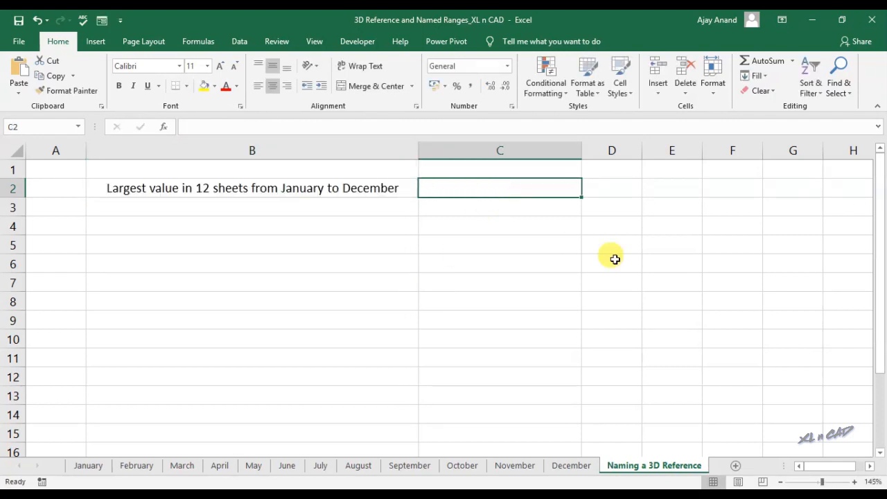
- Enter the 3D reference formula =MAX(January:December!B2:K11) in cell C2
text(=MAX)
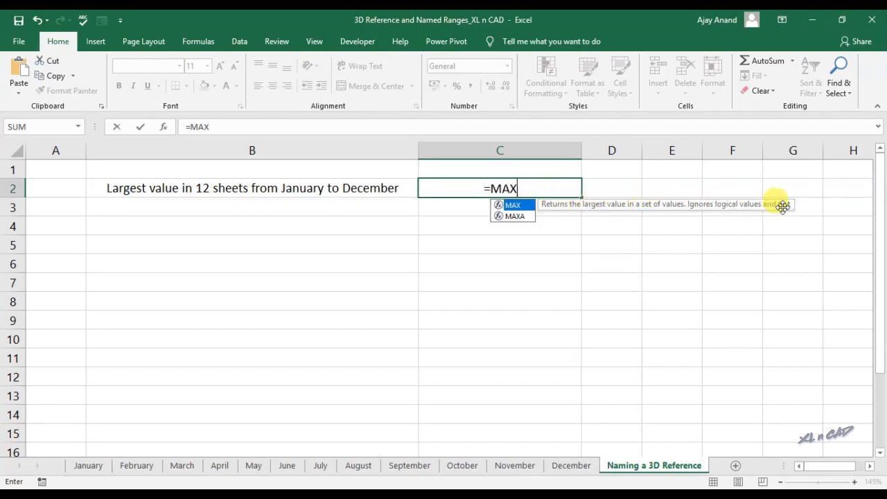
click(279, 129)
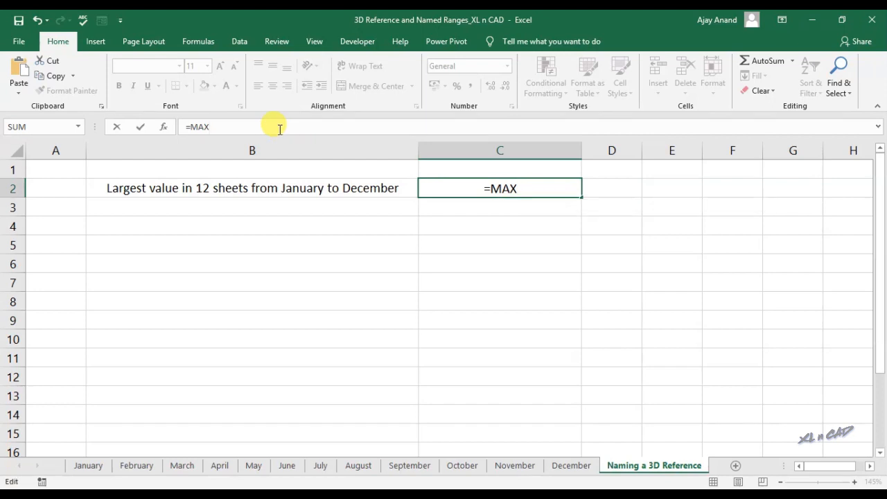
text((Ja)
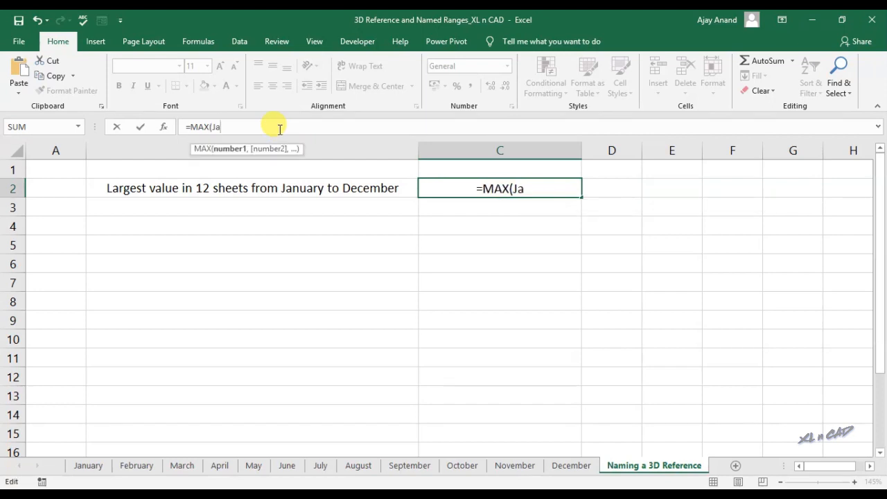
text(nuary:)
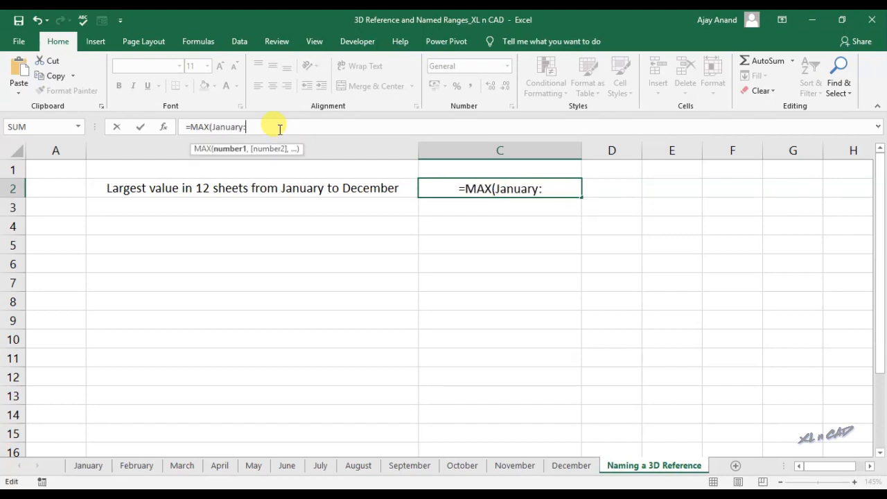
text(Dece)
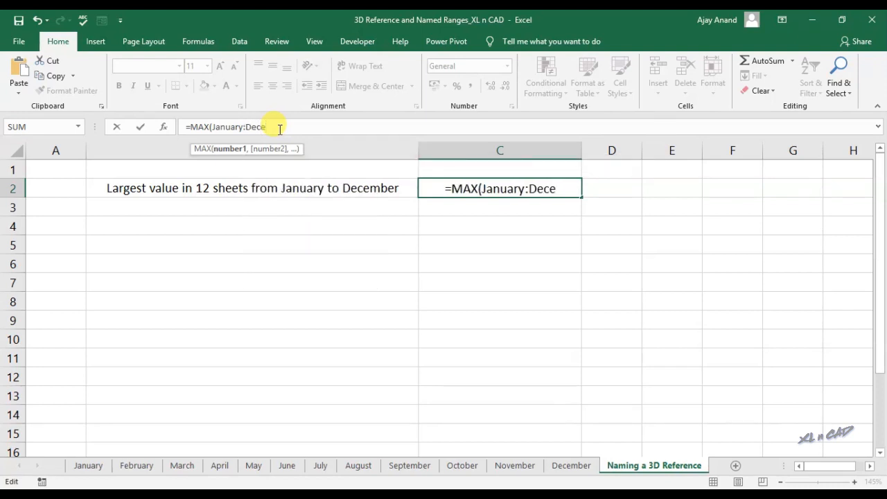
text(mber)
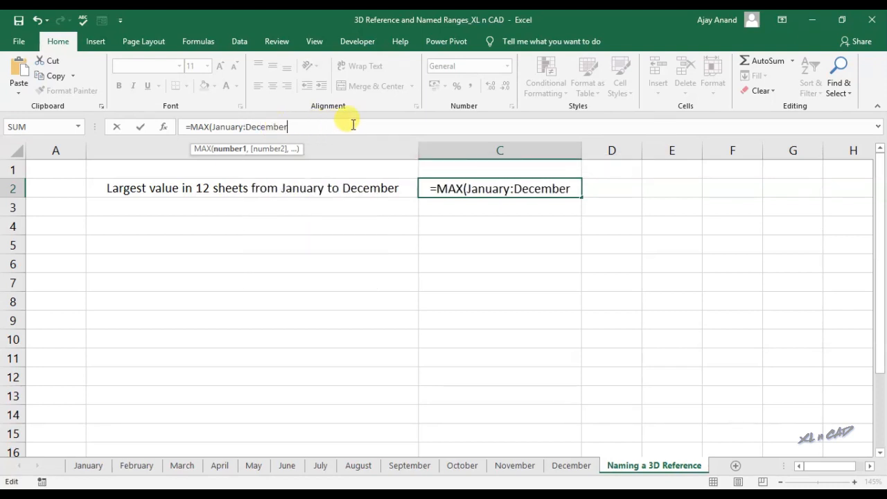
text(!)
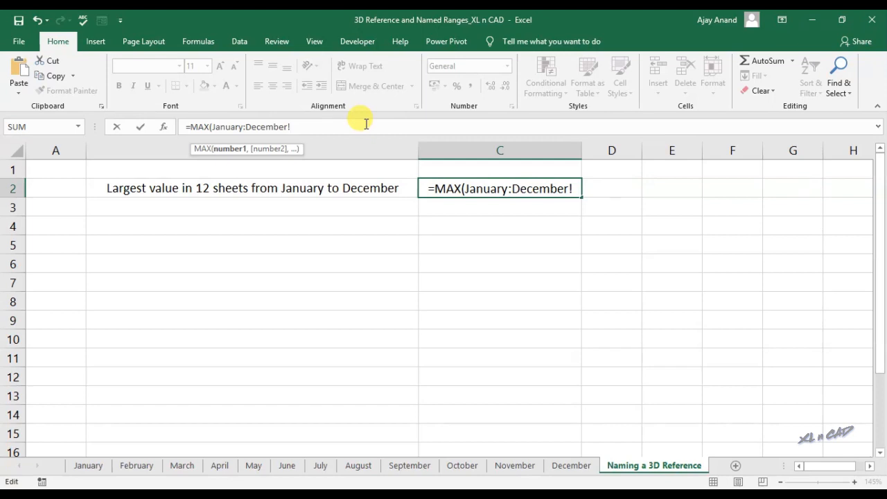
text(B2)
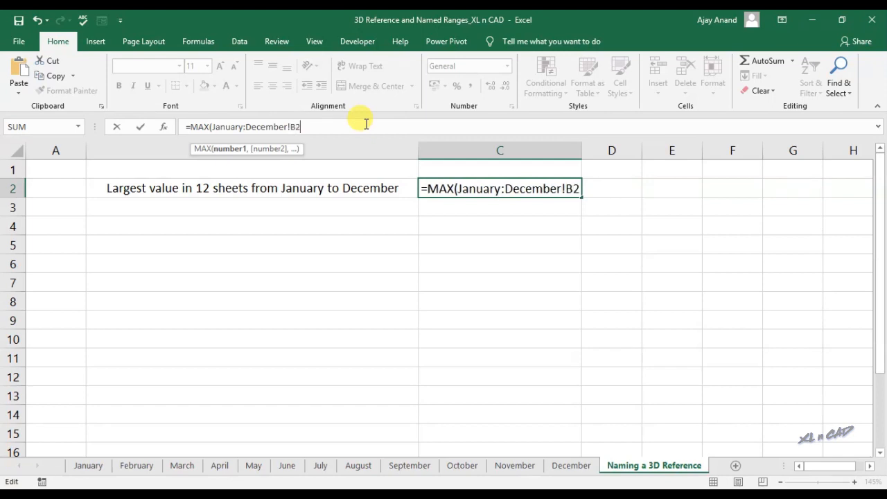
text(:K11)
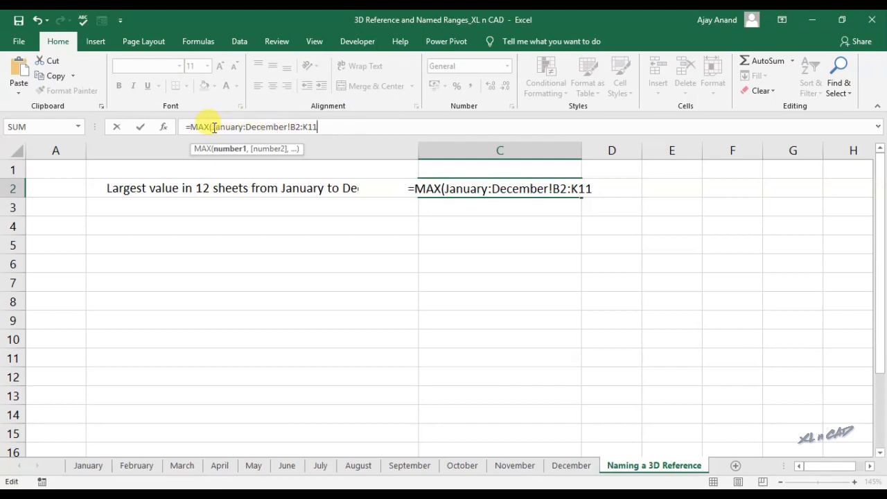
drag(212, 127, 323, 127)
click(331, 127)
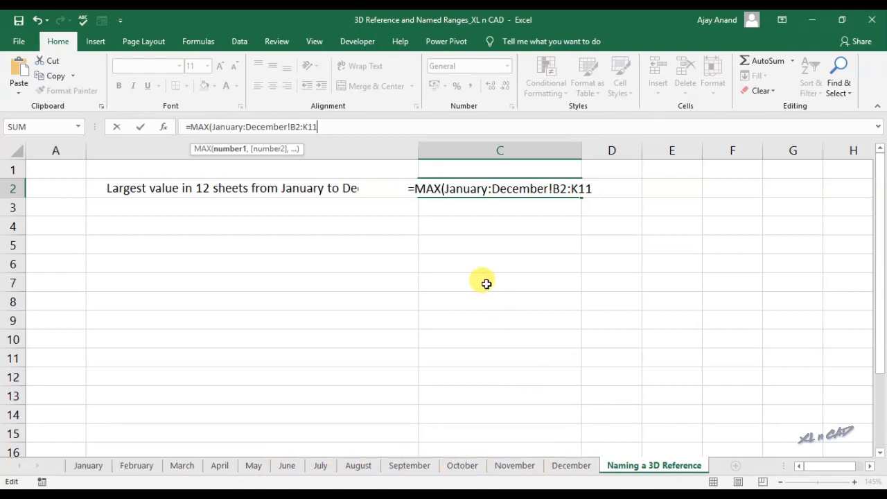
text())
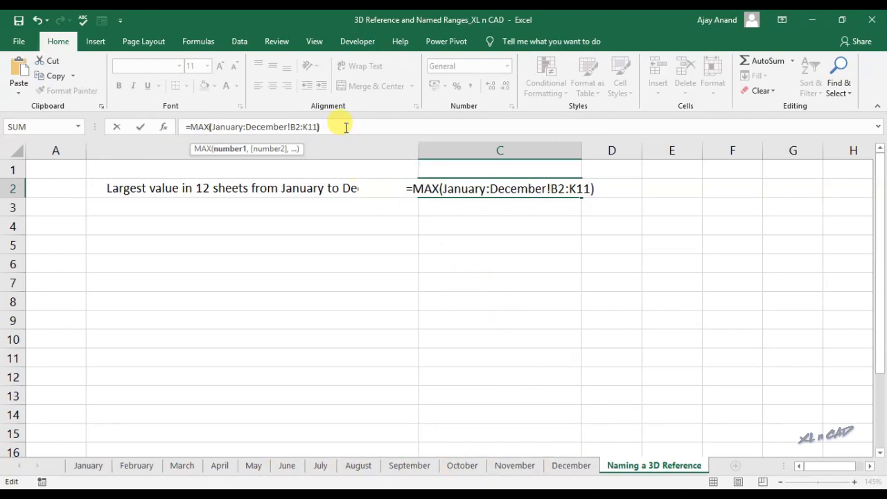
key(Return)
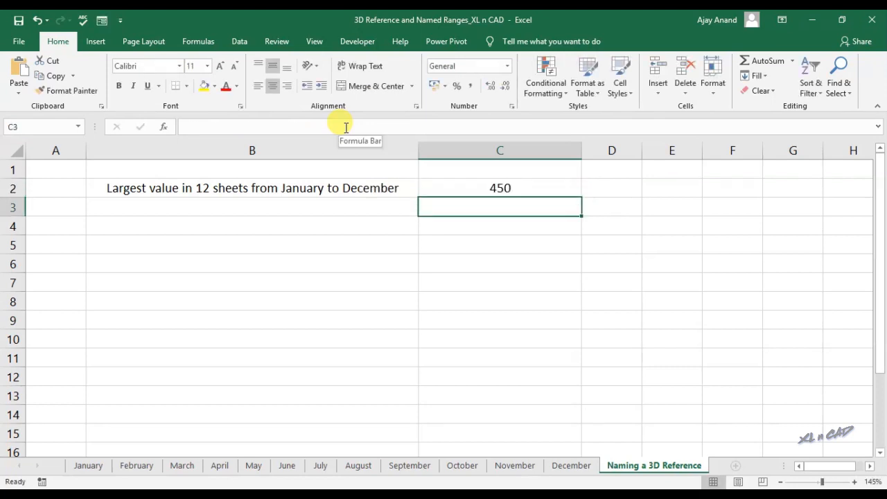
click(493, 192)
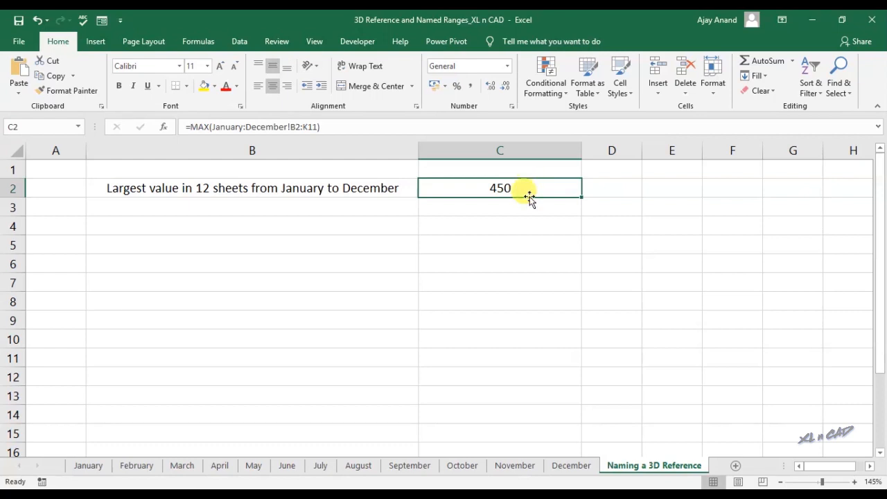
- On the March sheet, fill cell D5 yellow and set its value to 650, returning to the Naming a 3D Reference sheet to check the maximum
click(182, 467)
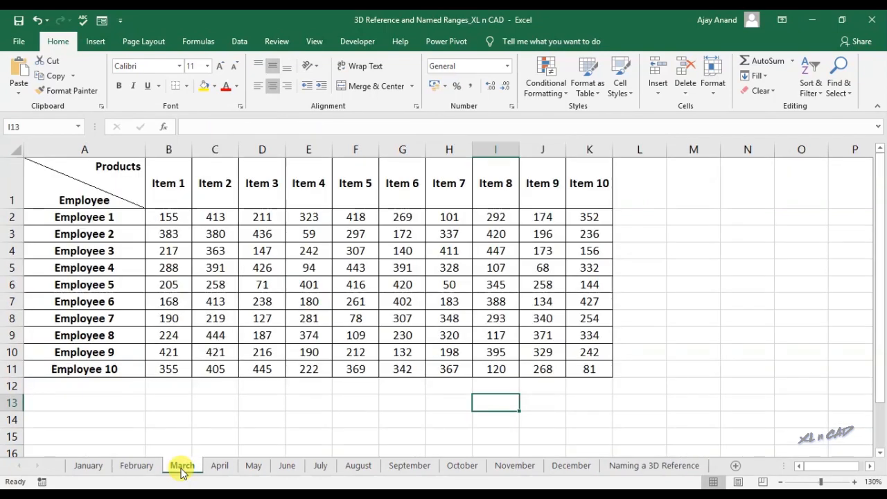
click(280, 267)
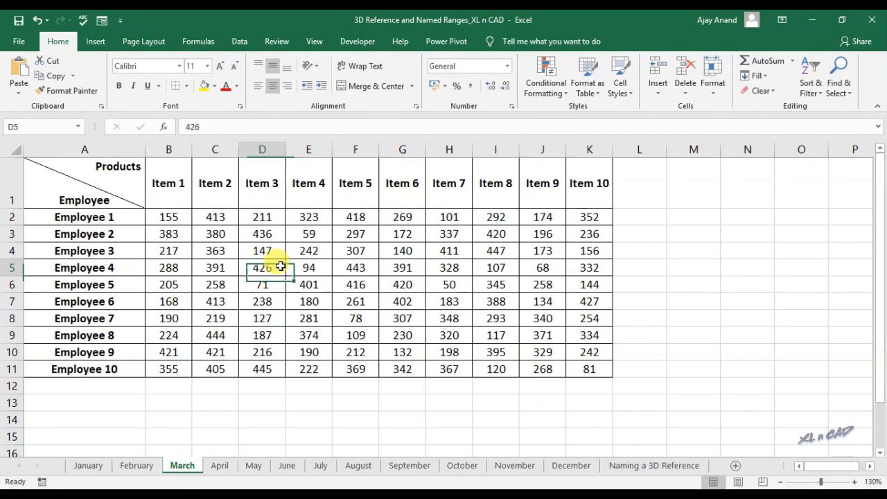
click(206, 84)
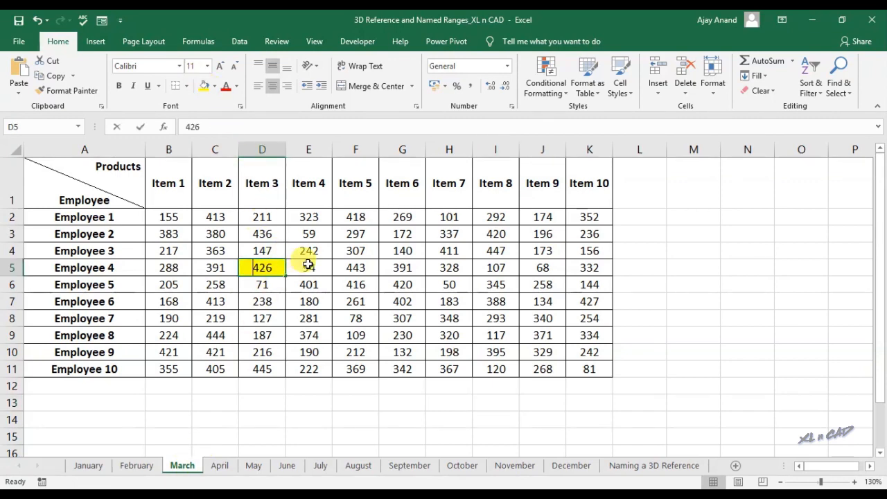
text(650)
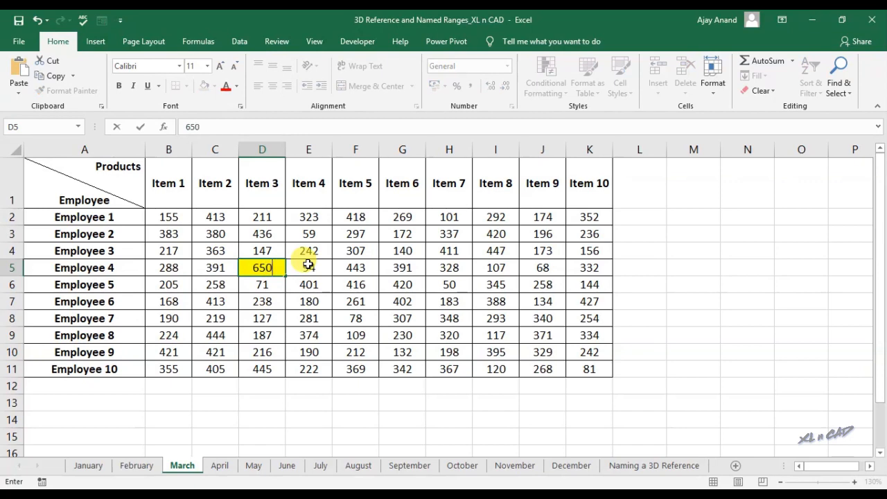
key(Return)
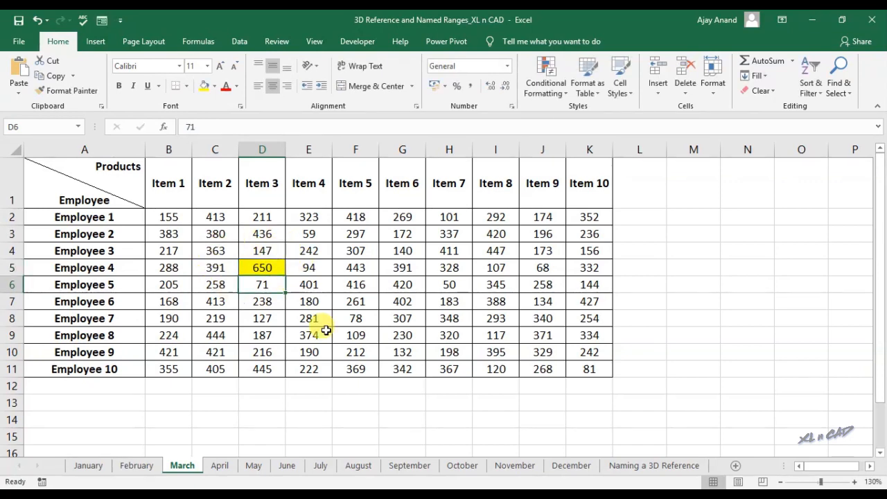
click(642, 465)
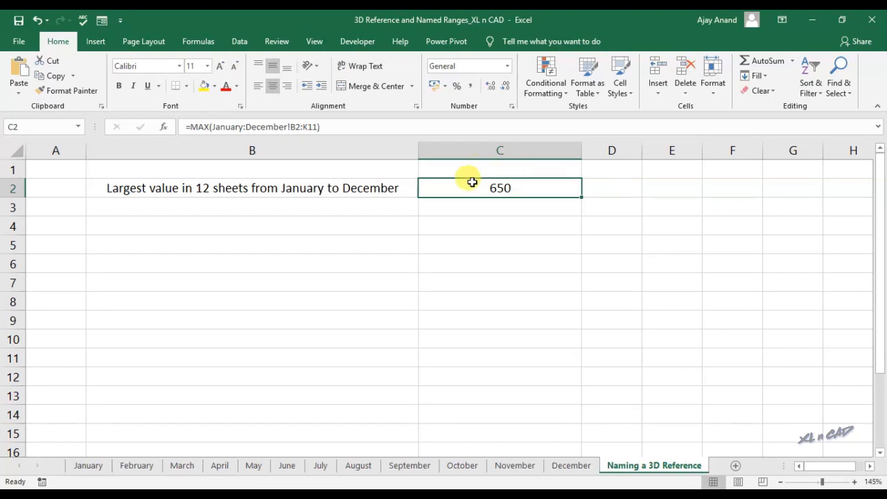
- On the October sheet, fill cell E3 yellow and change its value to 800, then recheck the maximum on the Naming a 3D Reference sheet
click(451, 467)
click(310, 234)
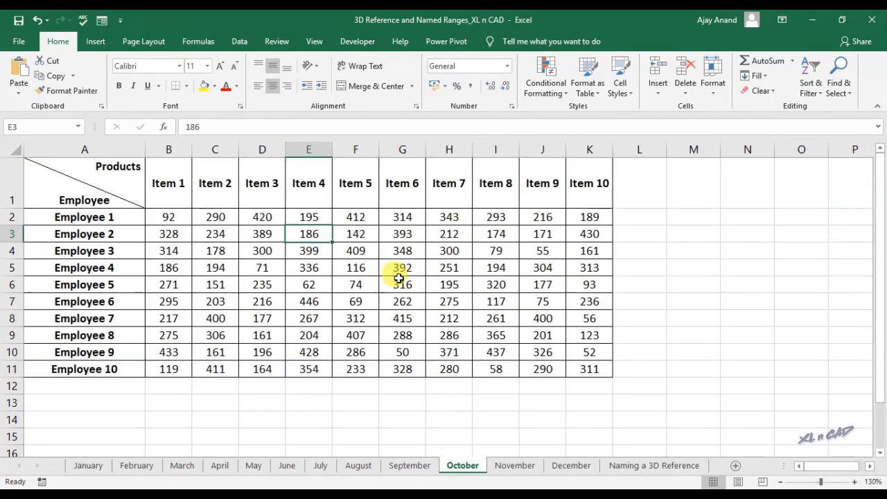
click(205, 86)
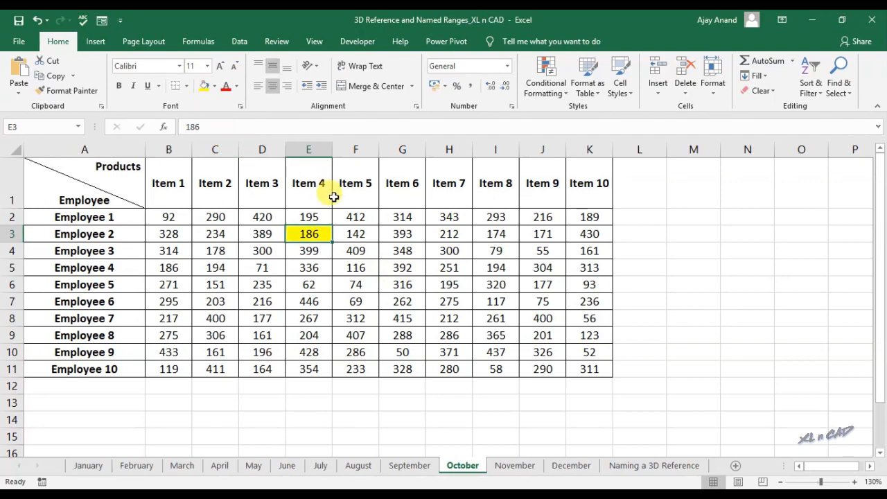
text(800)
key(Return)
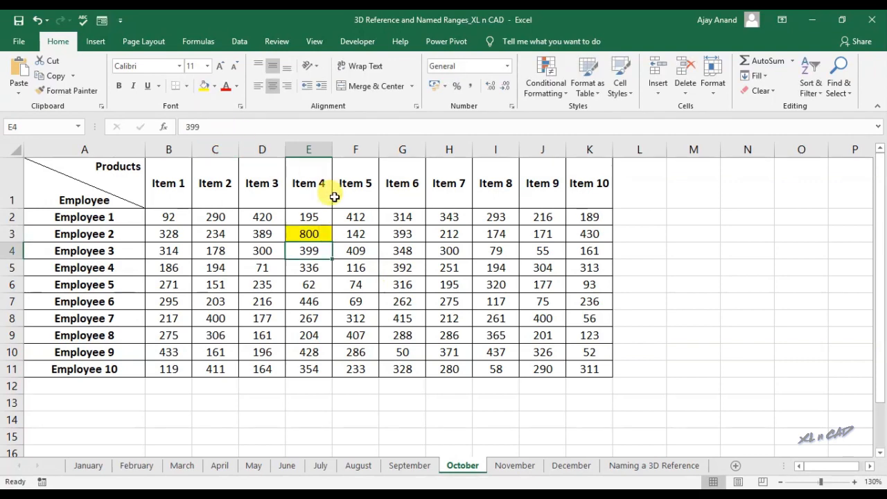
click(645, 465)
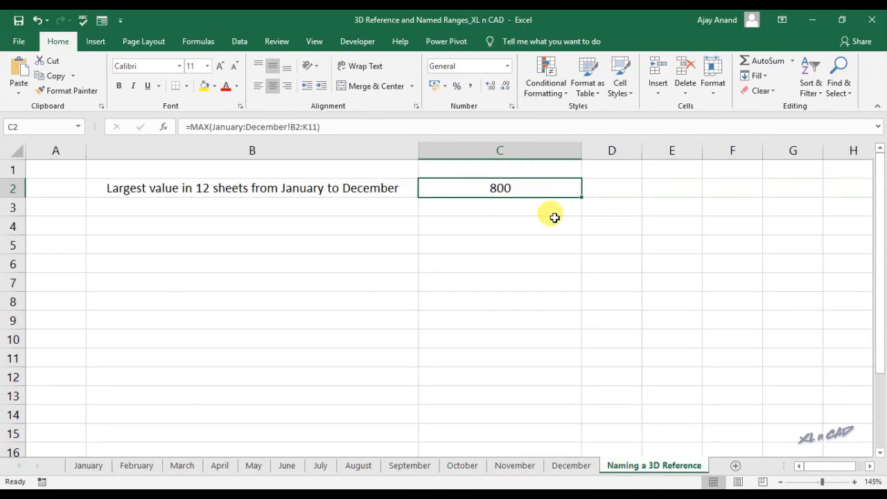
- Copy the B2 label down to B3 and reword it as "Smallest value in 12 sheets from January to December"
click(415, 191)
drag(418, 198, 418, 208)
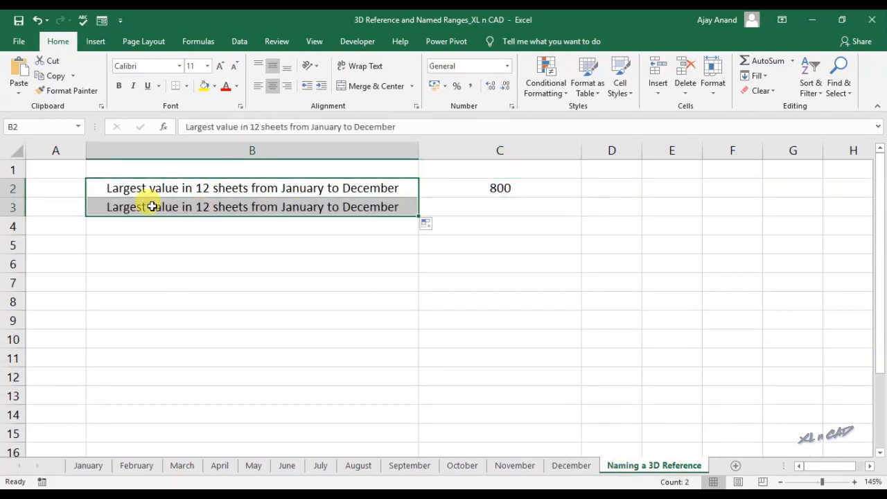
double_click(146, 208)
key(shift+Home)
text(Smalle)
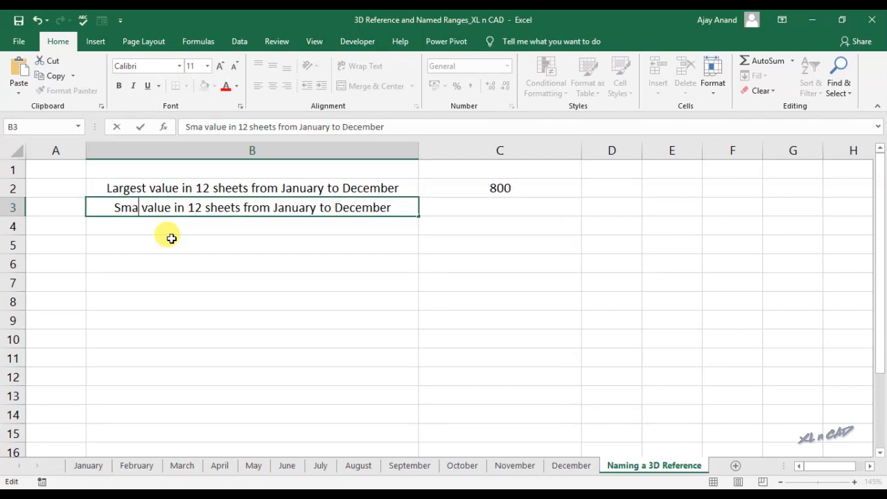
text(st)
key(Return)
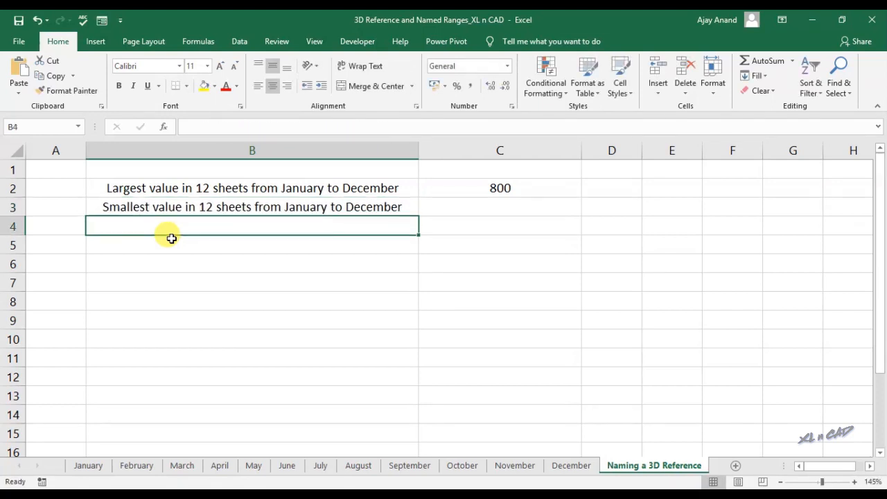
- Copy the MAX formula text from cell C2 into cell C3, keeping its January:December!B2:K11 reference
click(449, 190)
drag(189, 126, 307, 127)
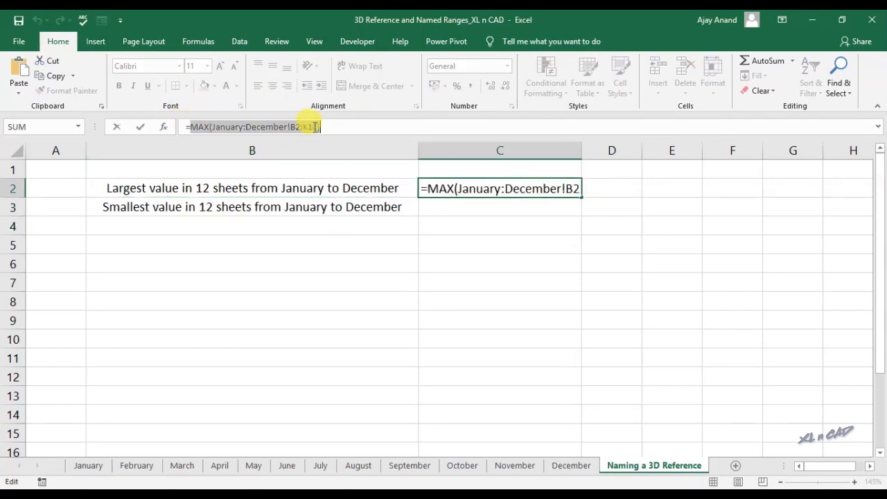
right_click(307, 127)
click(335, 152)
key(Escape)
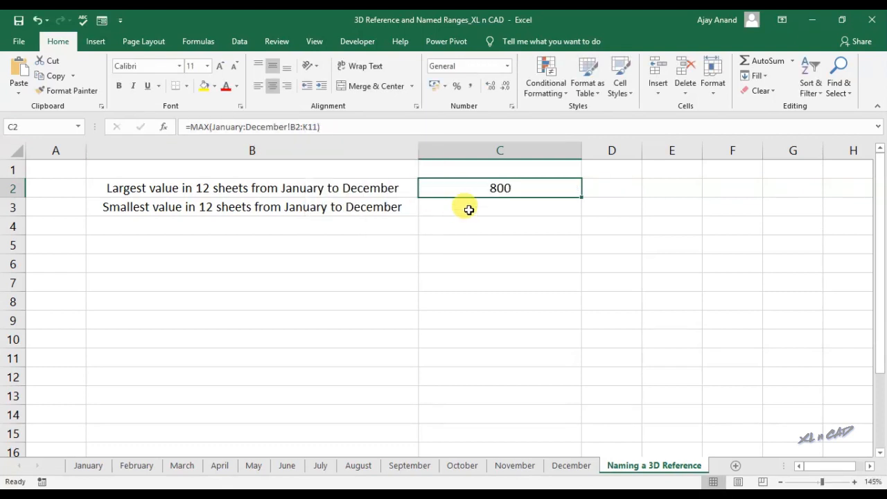
click(467, 208)
text(=)
key(ctrl+v)
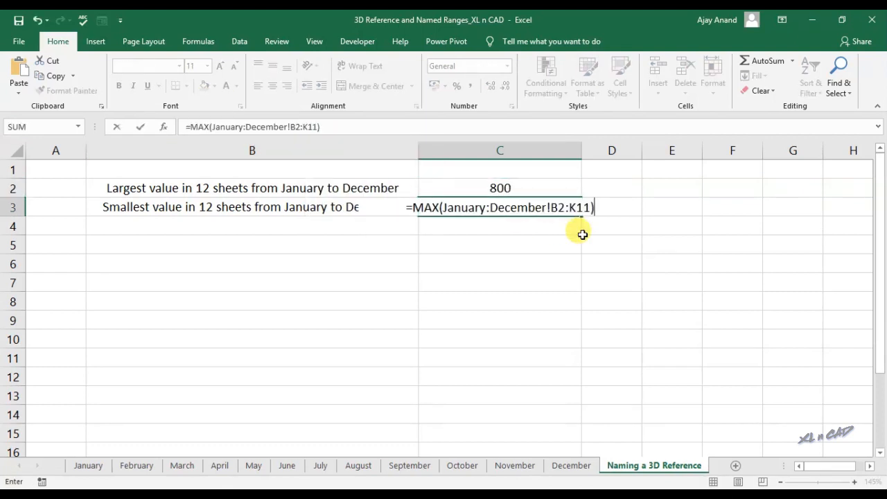
- Change the function in C3 so the formula reads =MIN(January:December!B2:K11)
drag(191, 128, 210, 129)
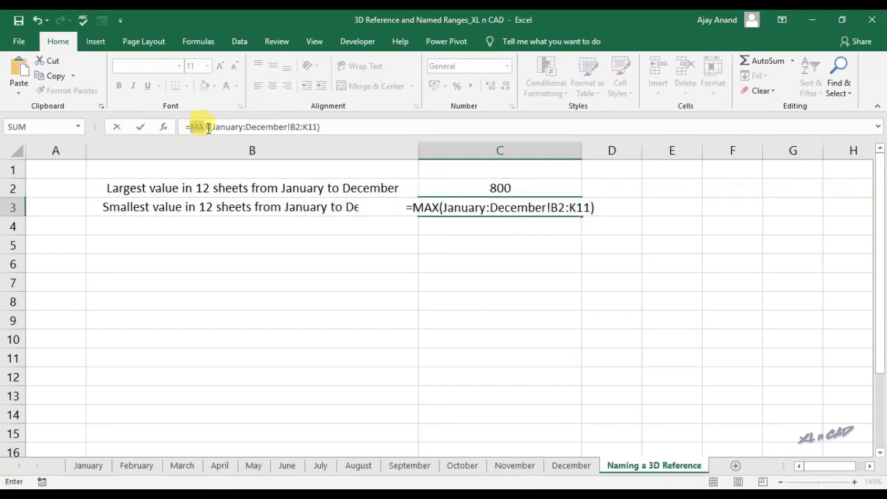
text(M)
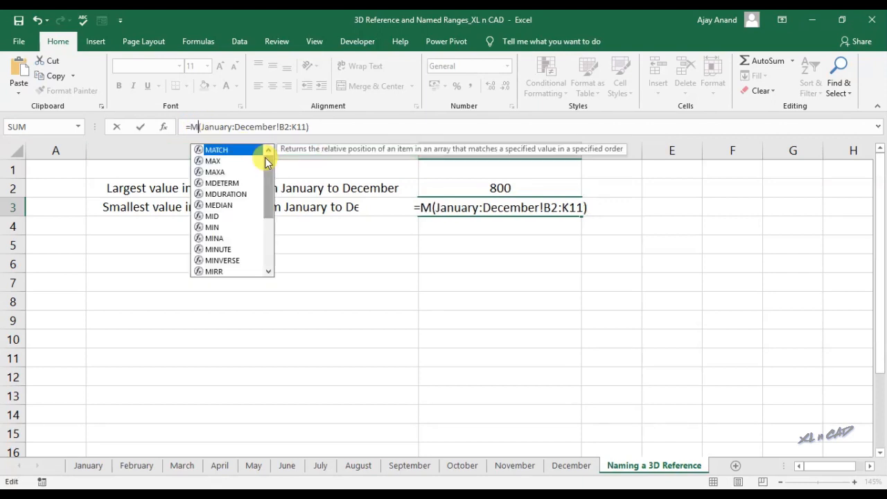
text(IN)
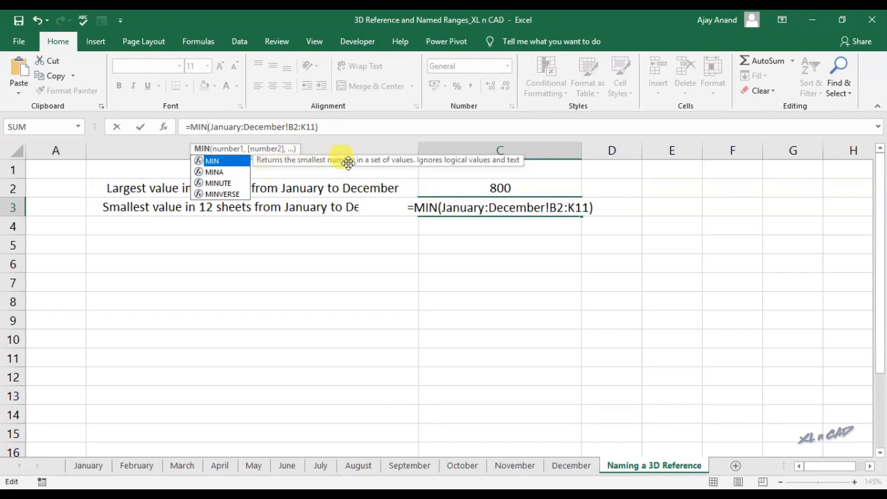
click(414, 125)
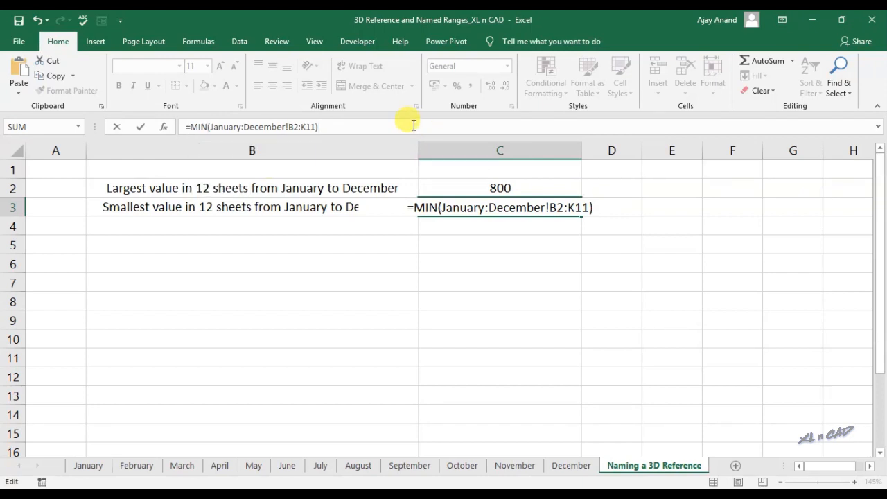
key(Return)
click(520, 207)
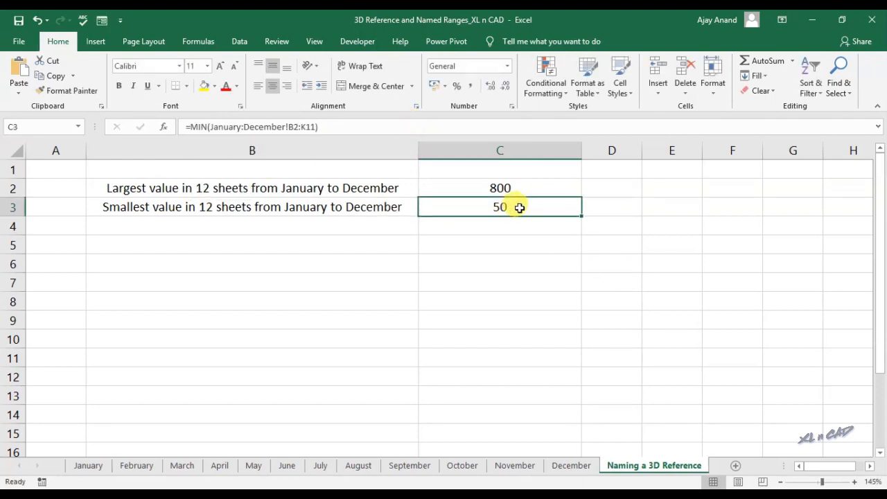
- On the February sheet, fill cell D5 yellow and change its value to 41, then recheck the minimum on the Naming a 3D Reference sheet
click(147, 467)
click(263, 271)
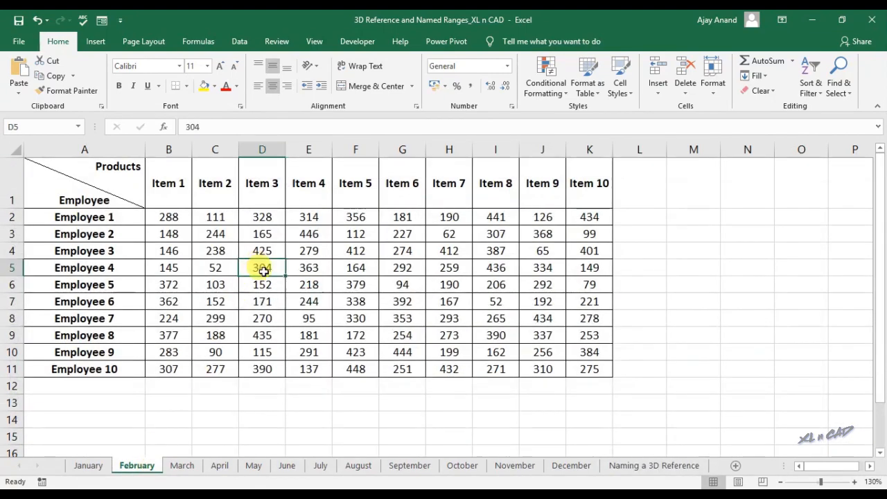
click(205, 86)
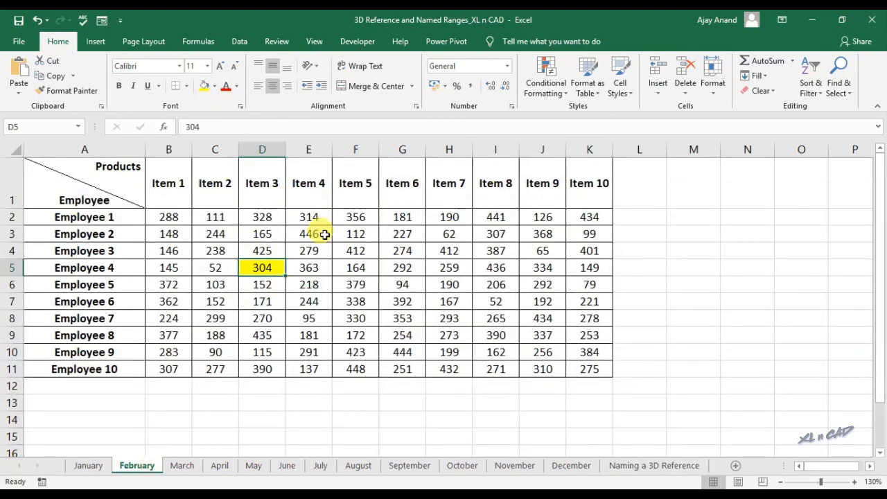
text(41)
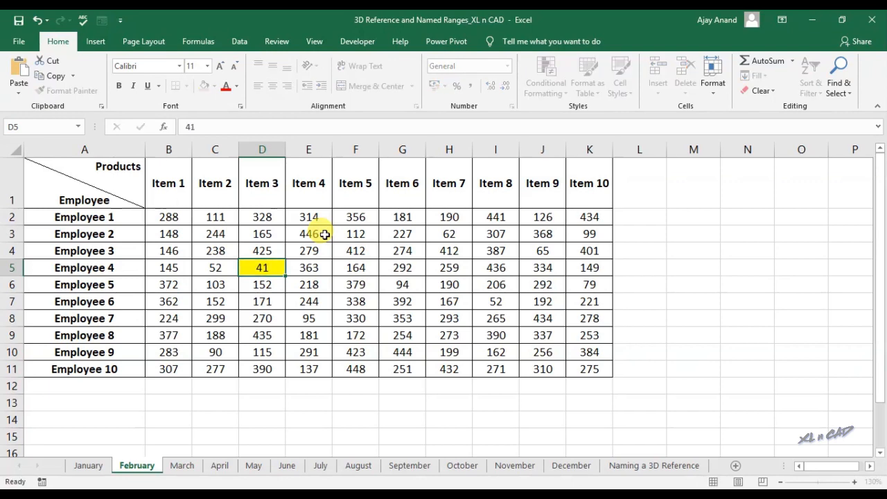
key(Return)
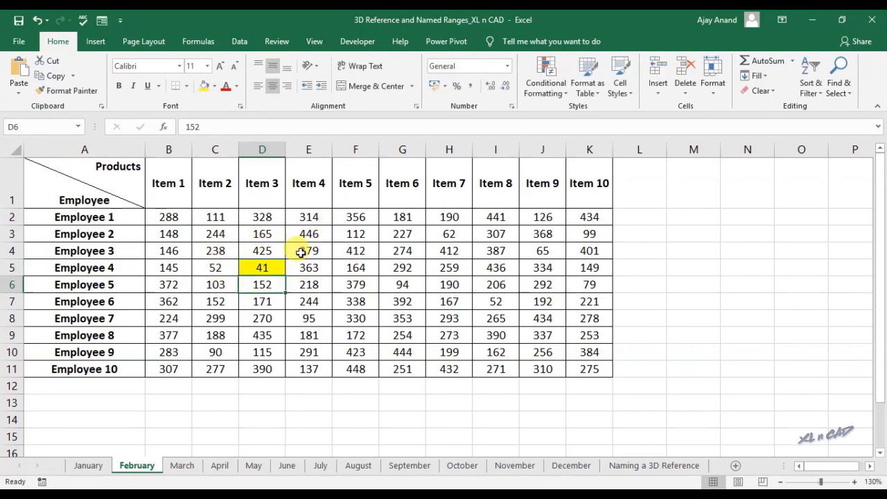
click(632, 468)
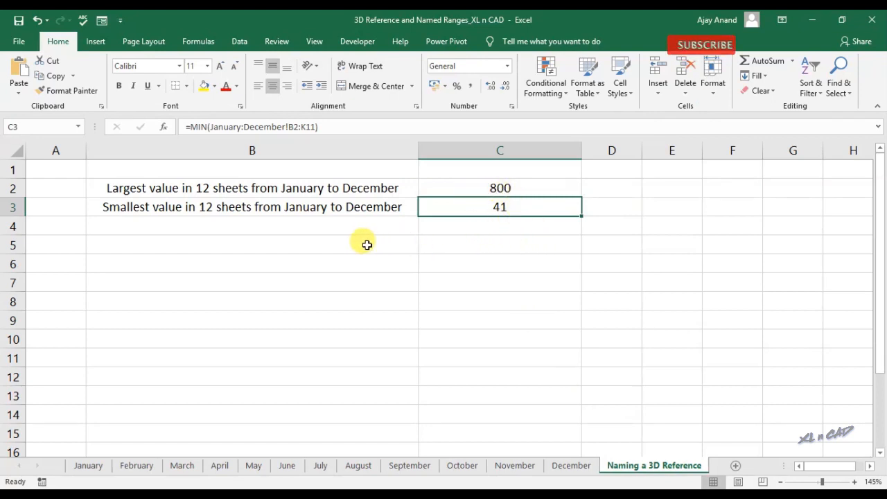
- Enter the label "Average of all values in the sheets from March to July" in cell B5
click(316, 245)
text(Aver)
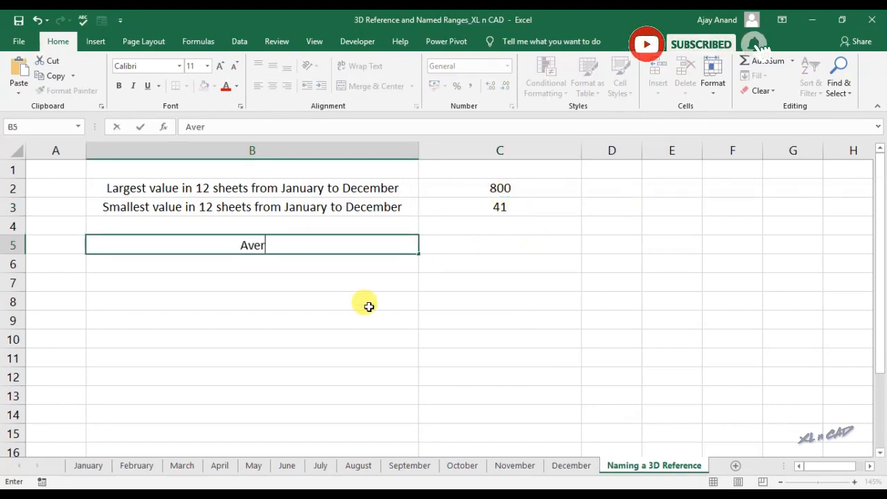
text(age of all values )
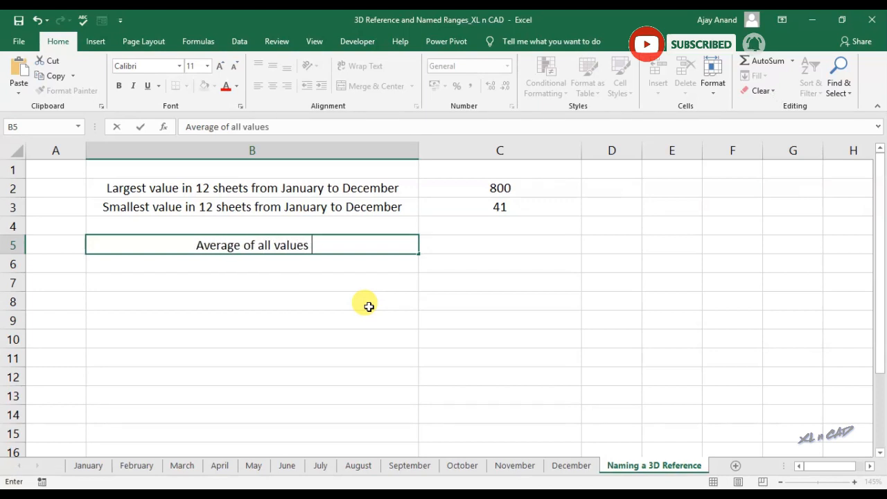
text(in the sheets from)
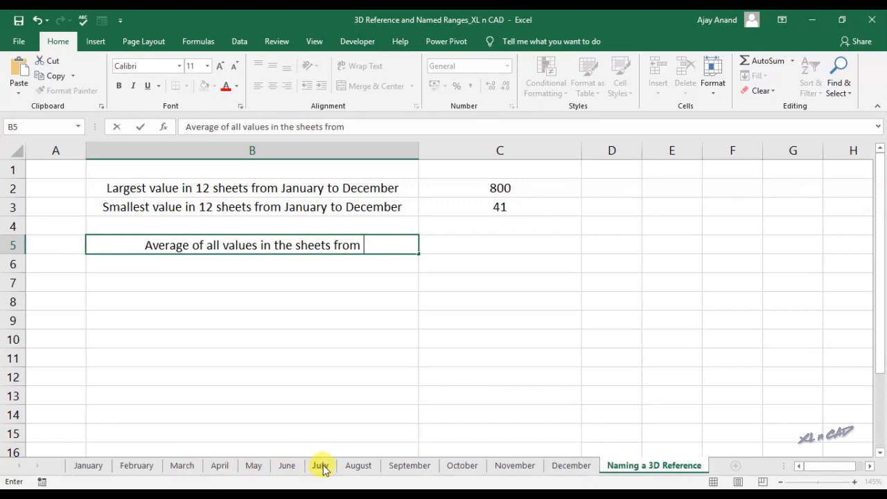
text(March to July)
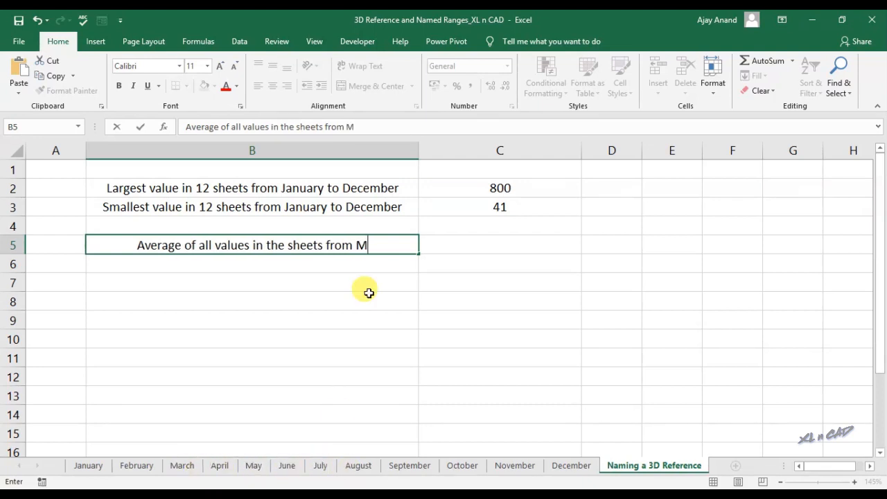
- Enter the 3D reference formula =AVERAGE(March:July!B2:K11) in cell C5
click(515, 257)
click(230, 124)
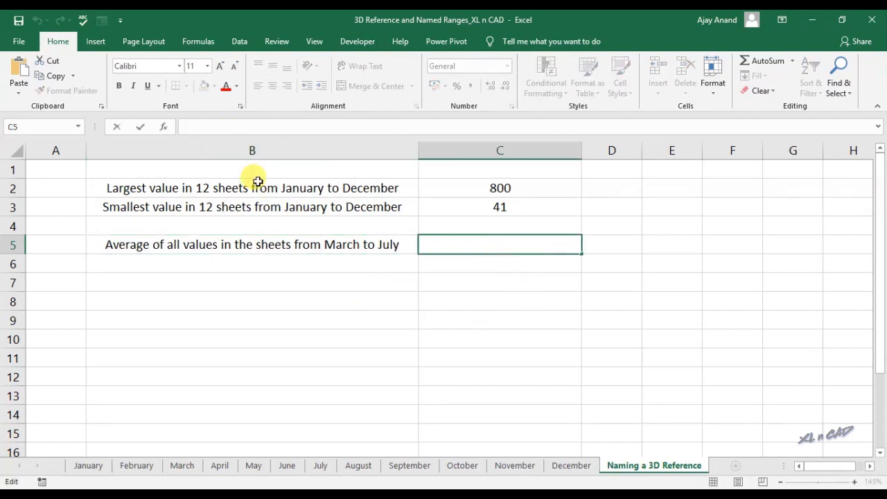
text(=Aver)
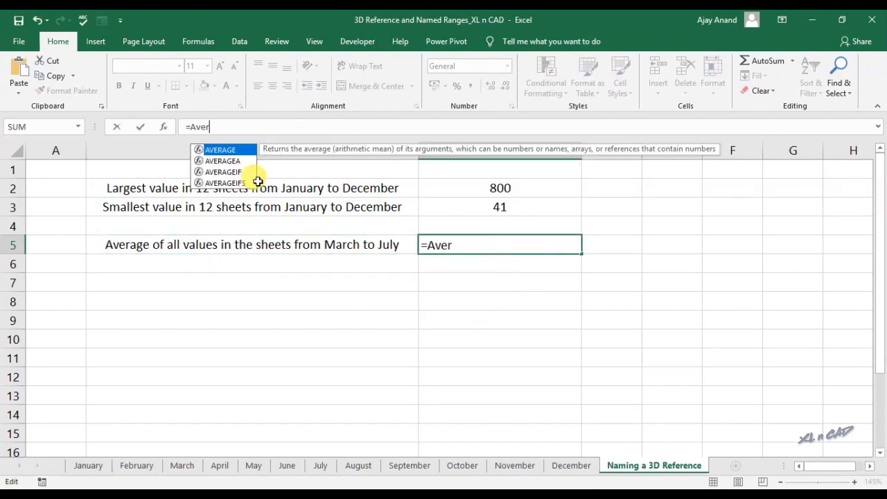
text(age()
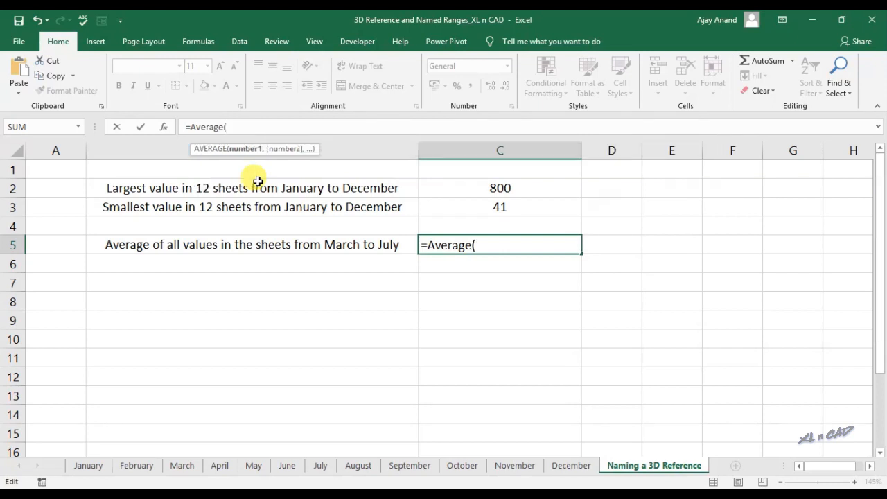
text(March:July!B2)
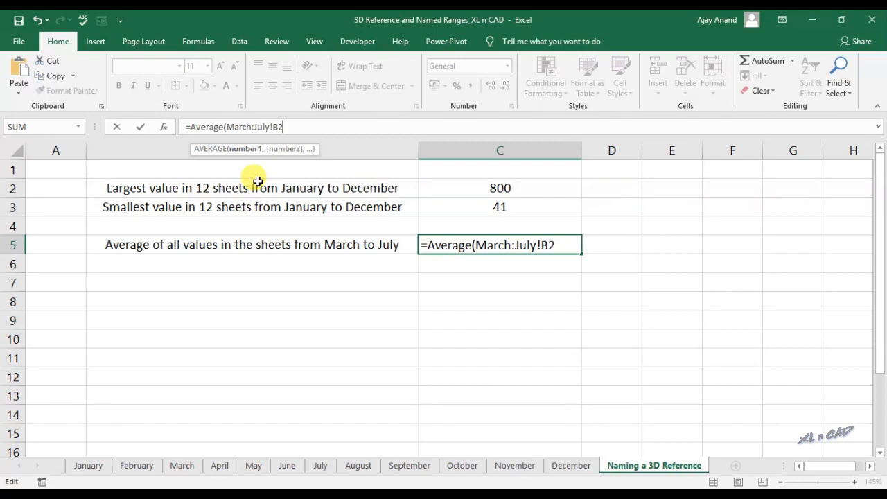
text(K11))
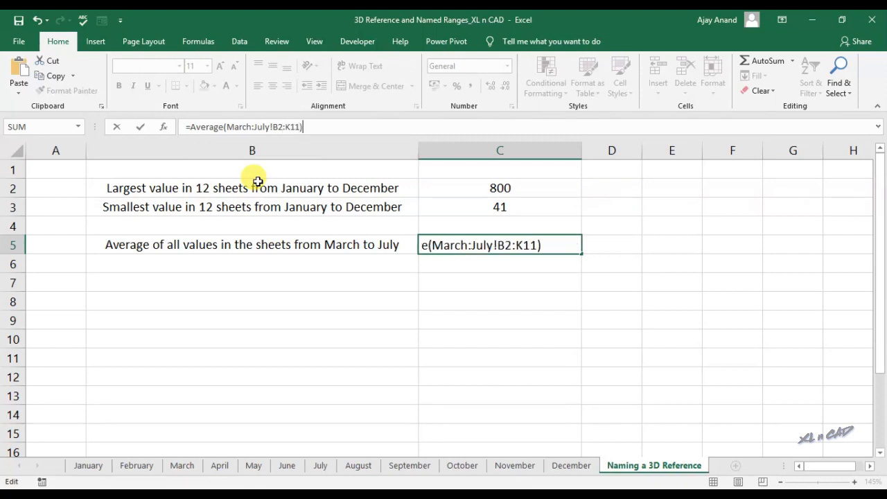
key(Return)
click(482, 245)
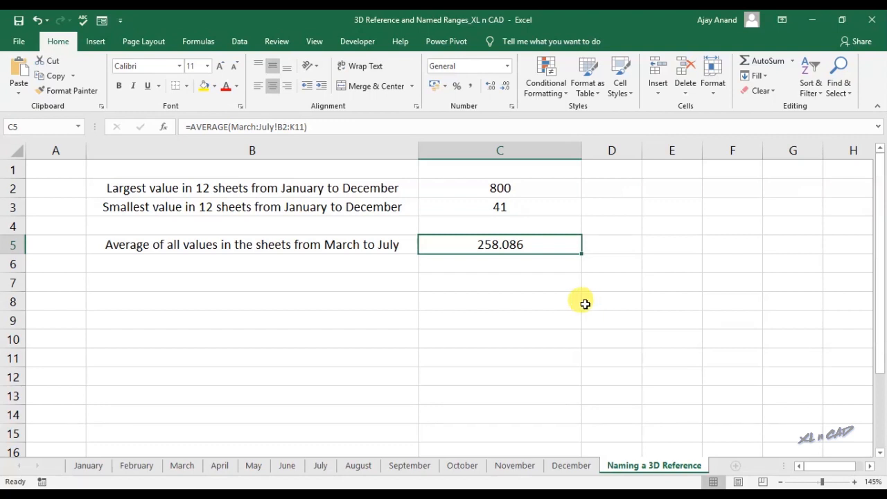
- Start defining a new workbook-scoped name called SalesData
ctrl+click(122, 468)
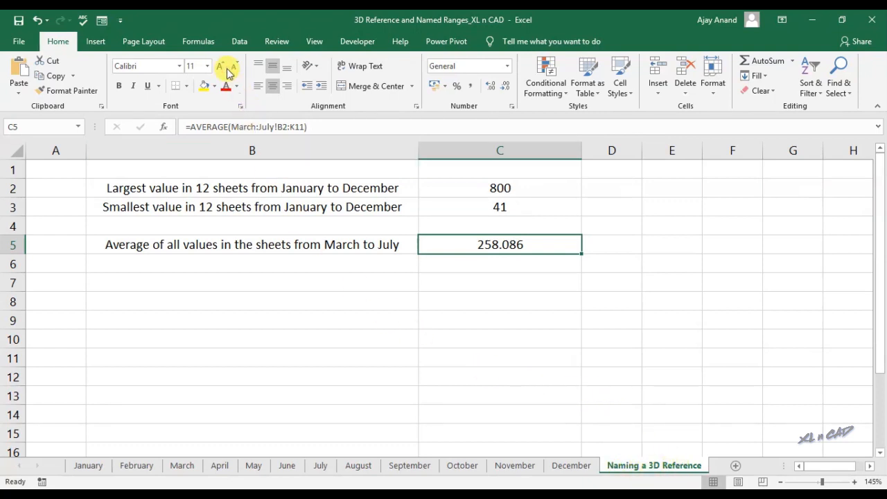
click(201, 42)
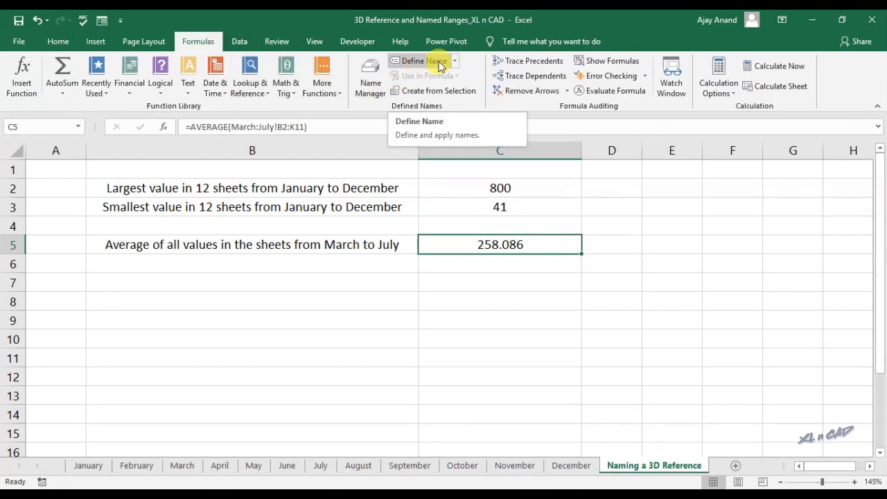
click(420, 61)
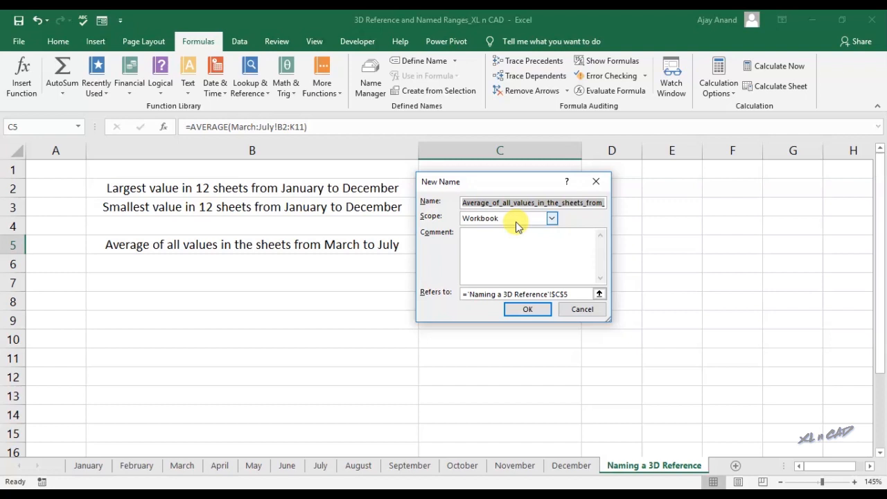
text(SalesData)
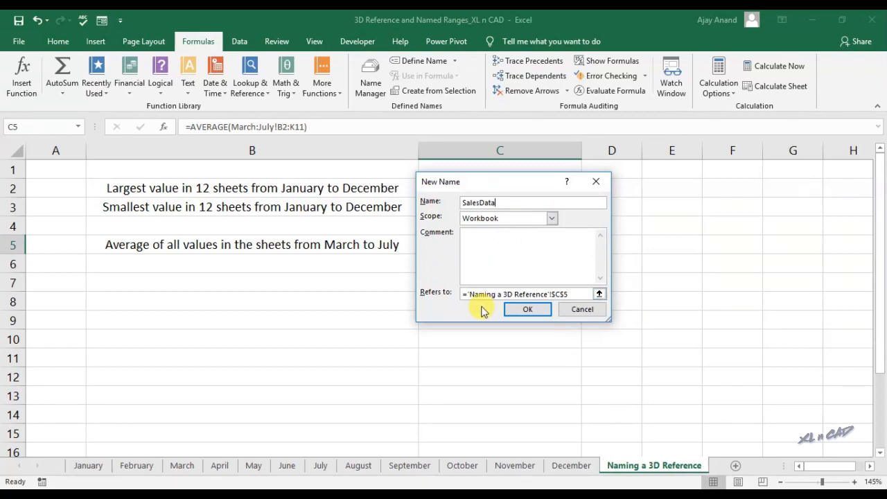
- Make the new name refer to range B2:K11 across the January to December sheets and create it
click(600, 295)
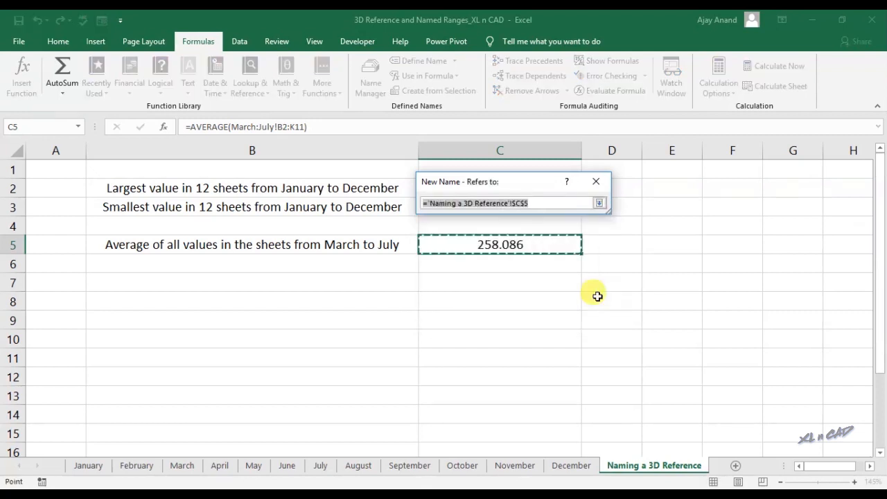
click(88, 467)
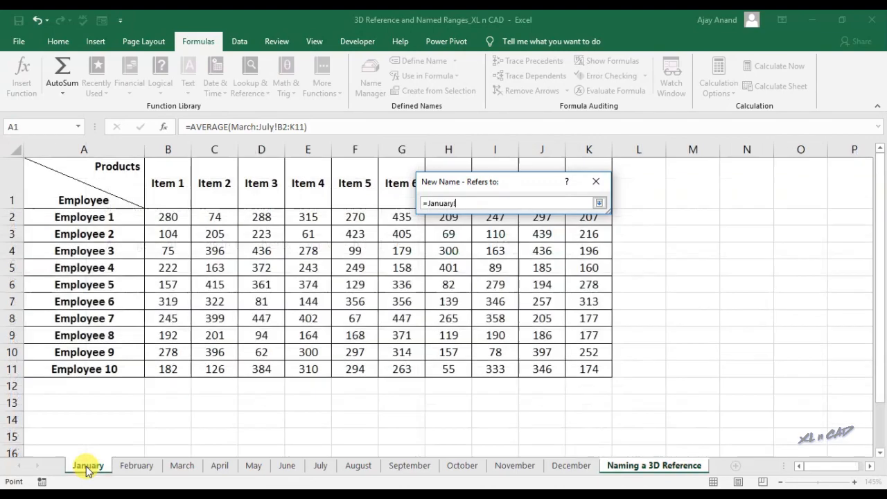
click(163, 217)
drag(186, 234, 577, 374)
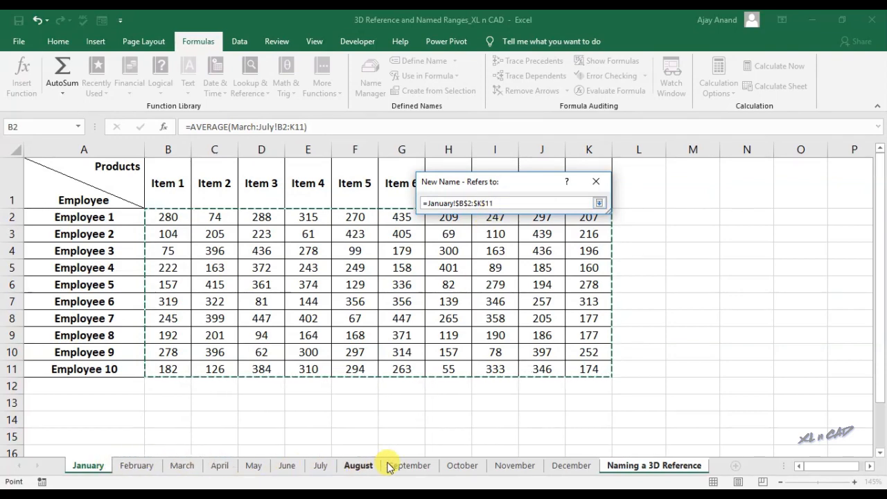
shift+click(565, 468)
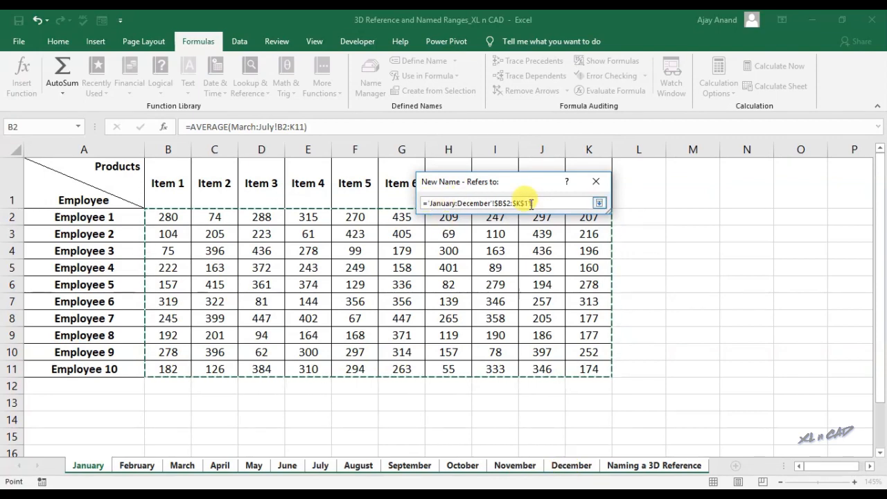
click(600, 203)
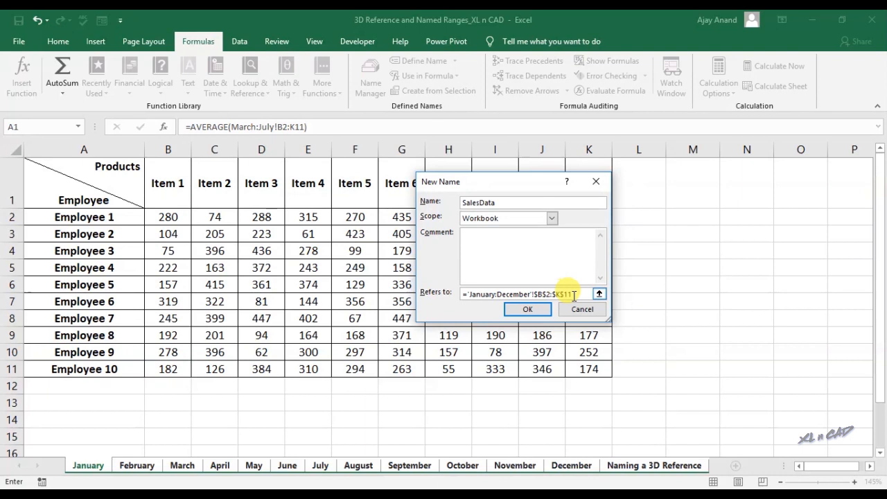
click(540, 312)
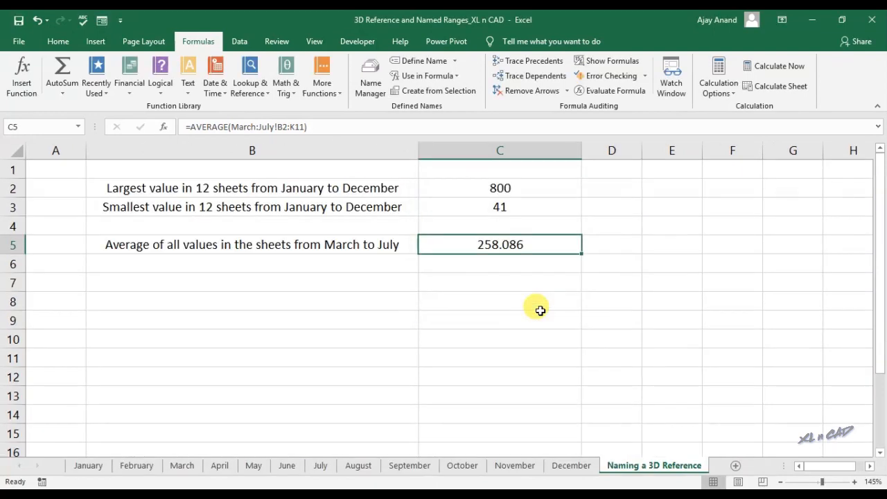
- Copy the label "Largest value in 12 sheets from January to December" from cell B2 into cell B7
click(303, 189)
key(ctrl+c)
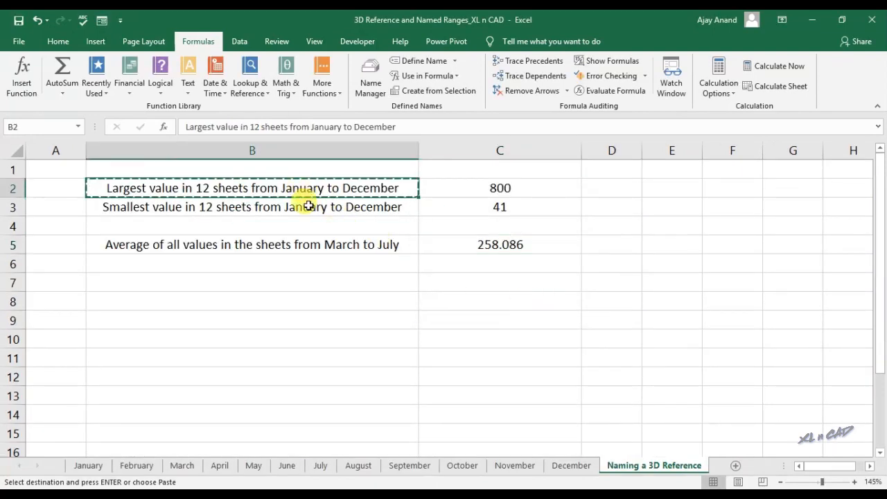
click(295, 285)
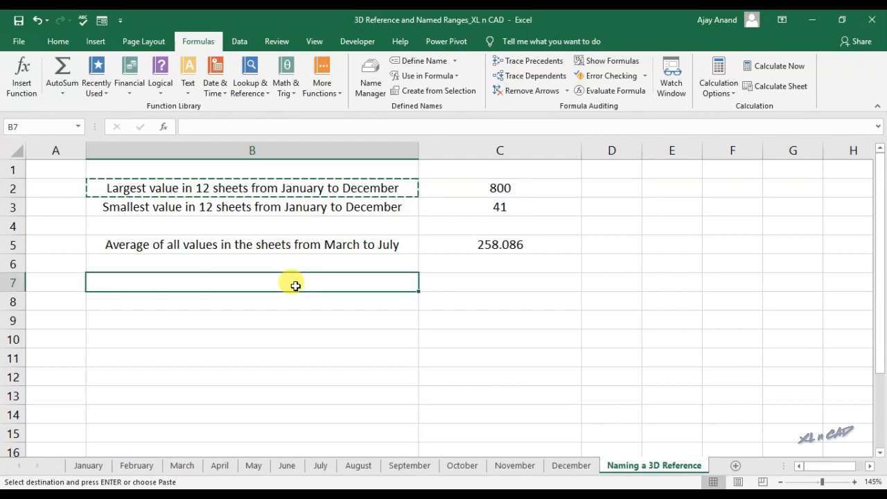
key(ctrl+v)
- Enter the formula =MAX(SalesData) in cell C7 and compare it with the 3D reference formula in C2
click(485, 287)
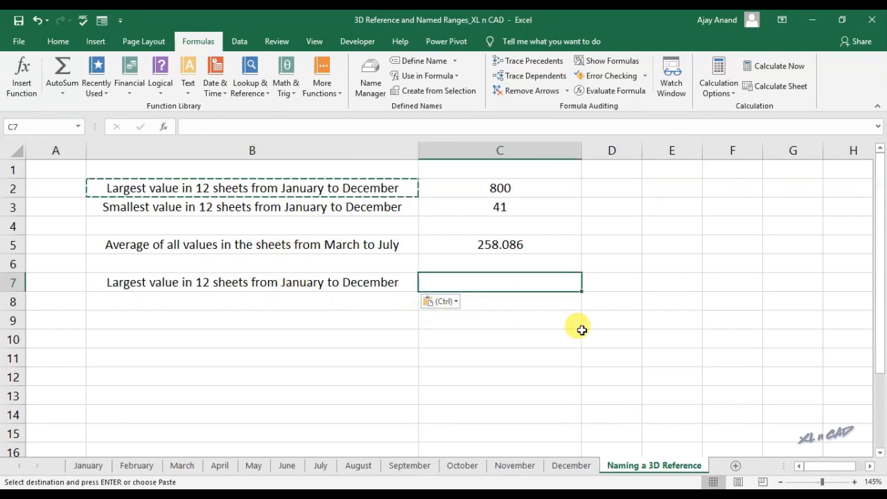
key(Escape)
text(=M)
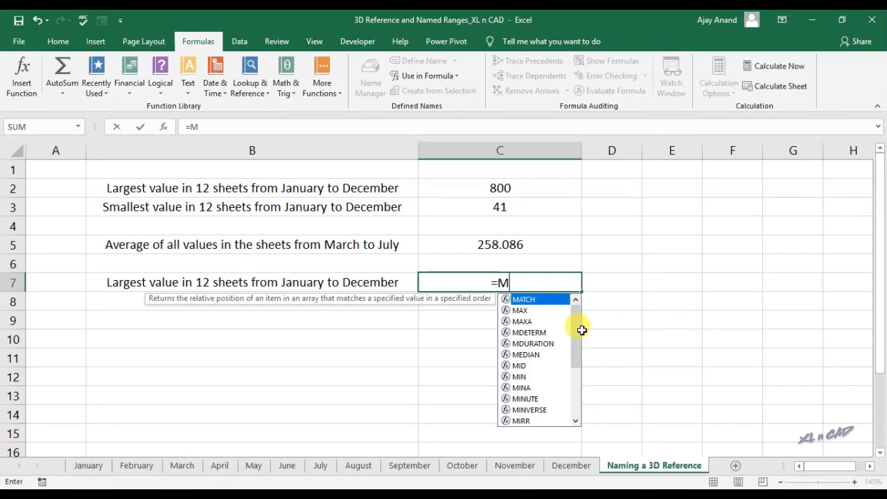
text(ax()
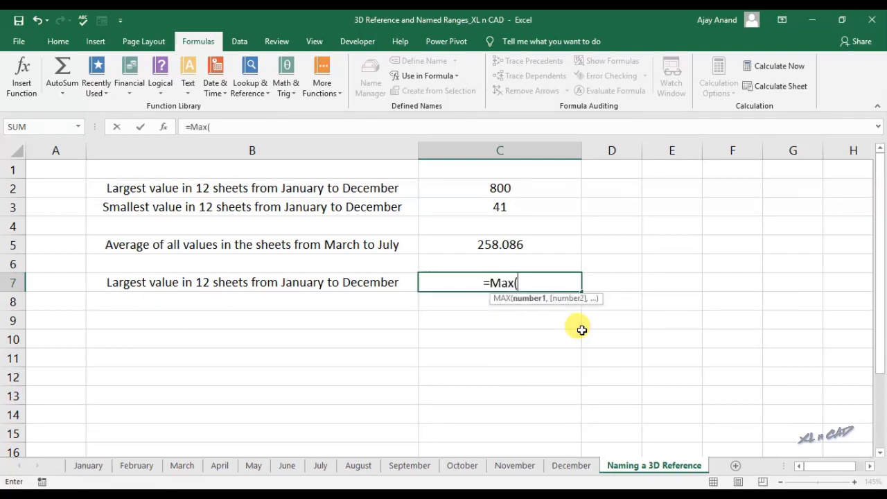
text(S)
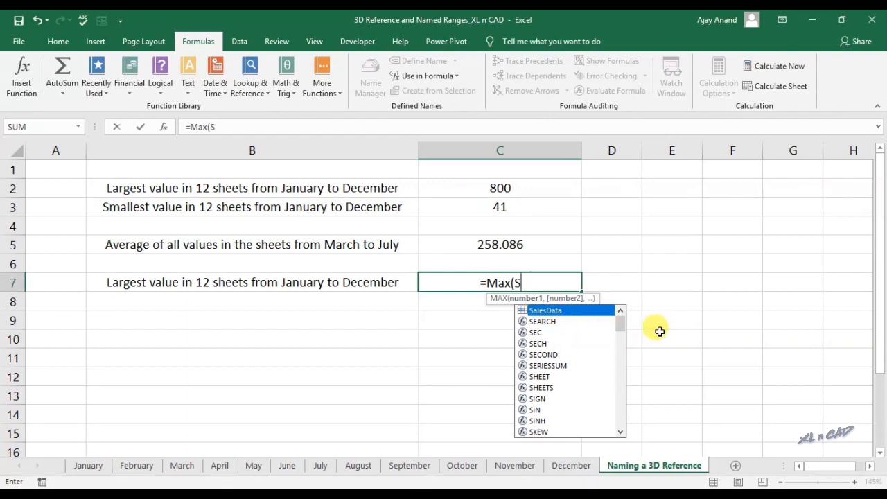
double_click(578, 312)
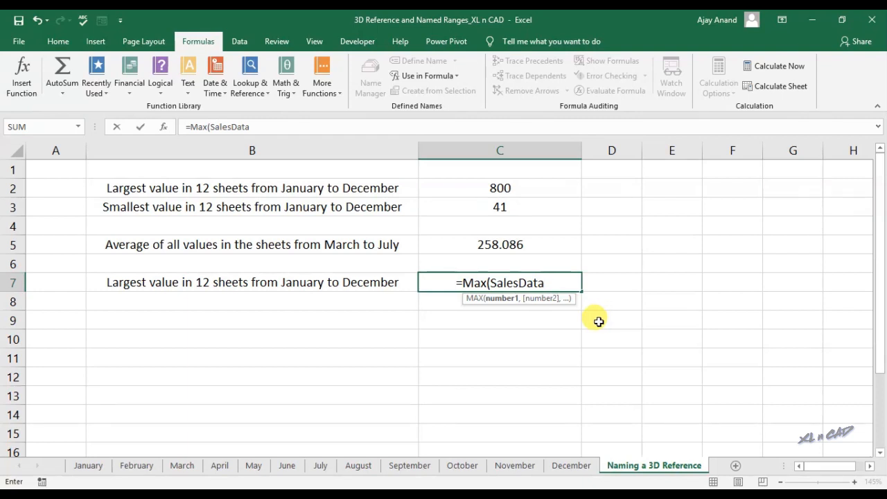
text())
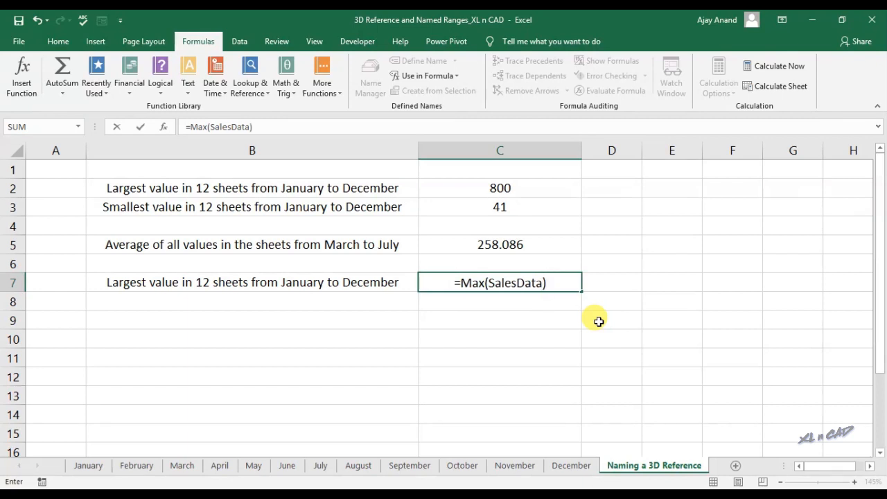
key(Return)
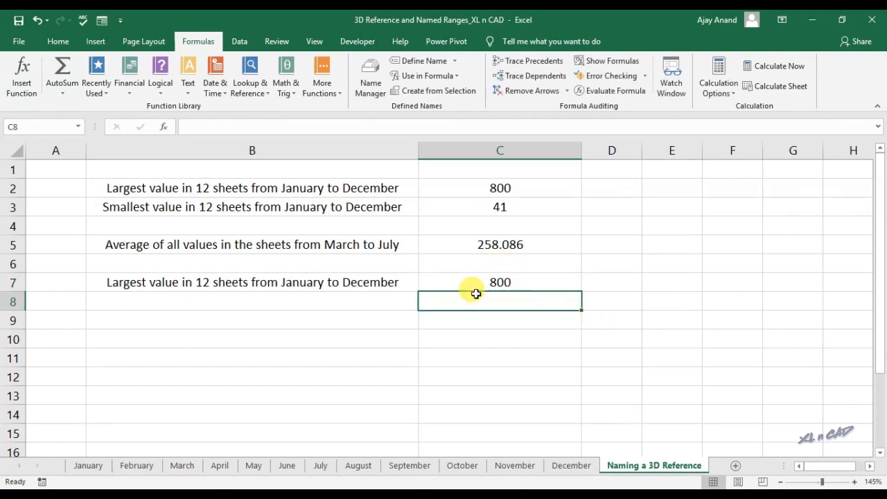
click(506, 282)
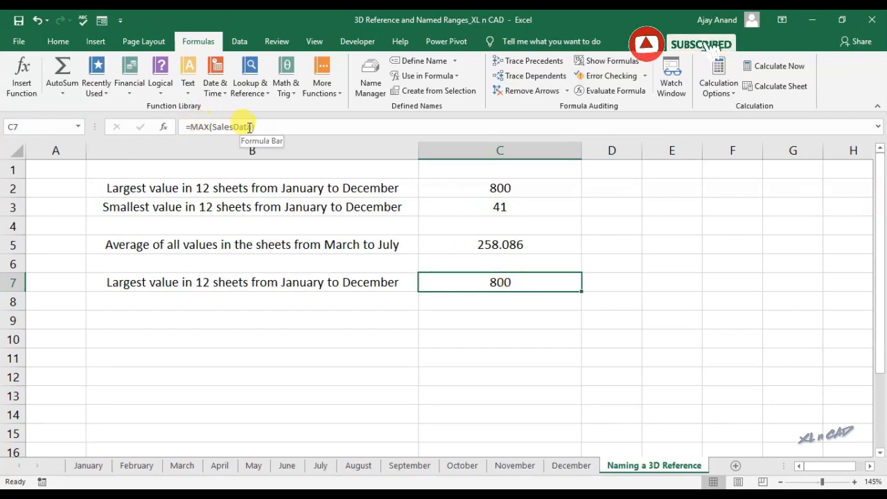
click(470, 183)
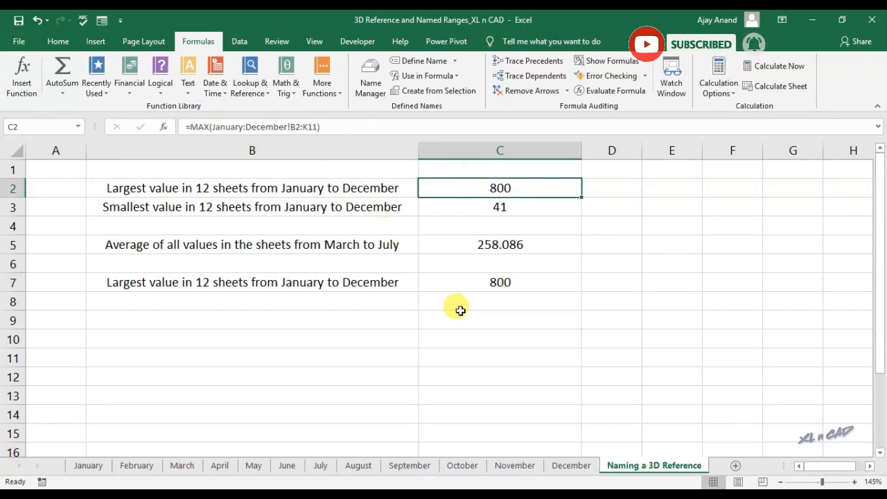
- Copy the label "Smallest value in 12 sheets from January to December" from cell B3 into cell B8
click(358, 210)
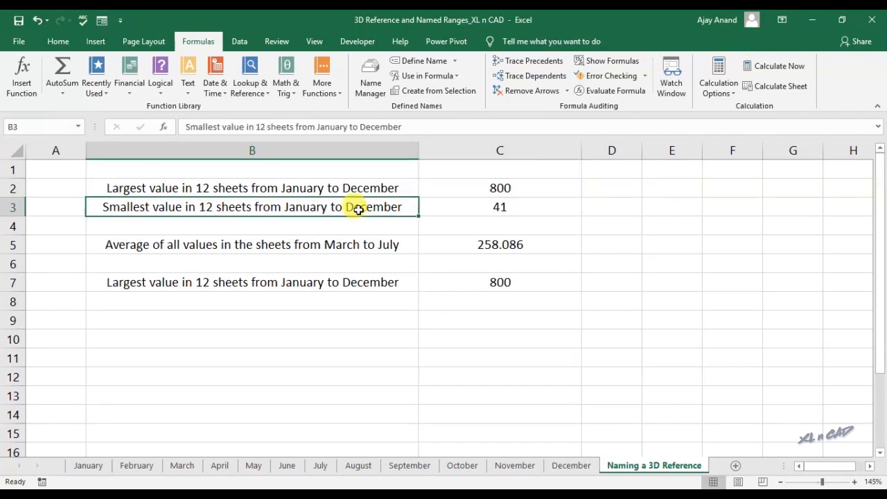
key(ctrl+c)
click(326, 298)
key(ctrl+v)
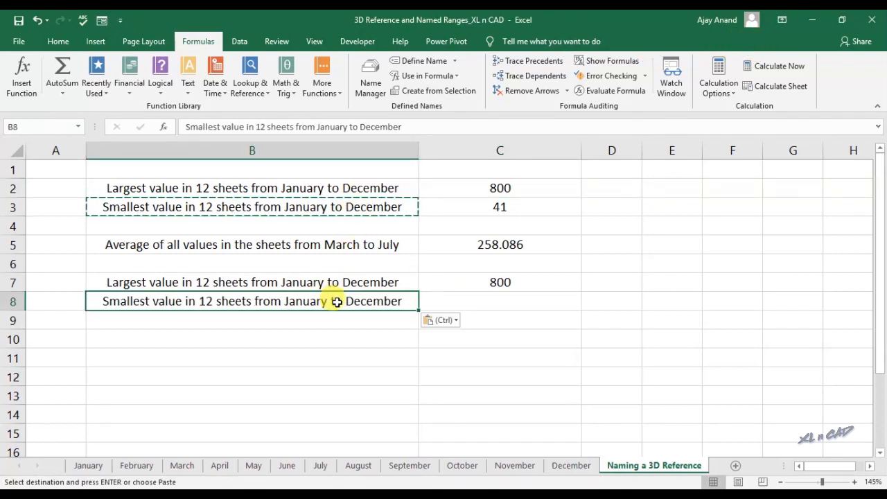
- Enter the formula =MIN(SalesData) in cell C8 and check it
click(514, 305)
text(=)
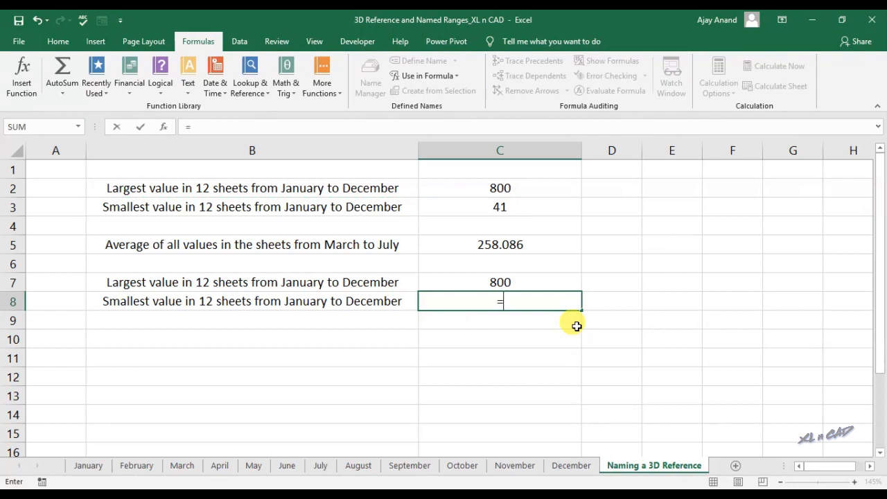
text(Min(Sa)
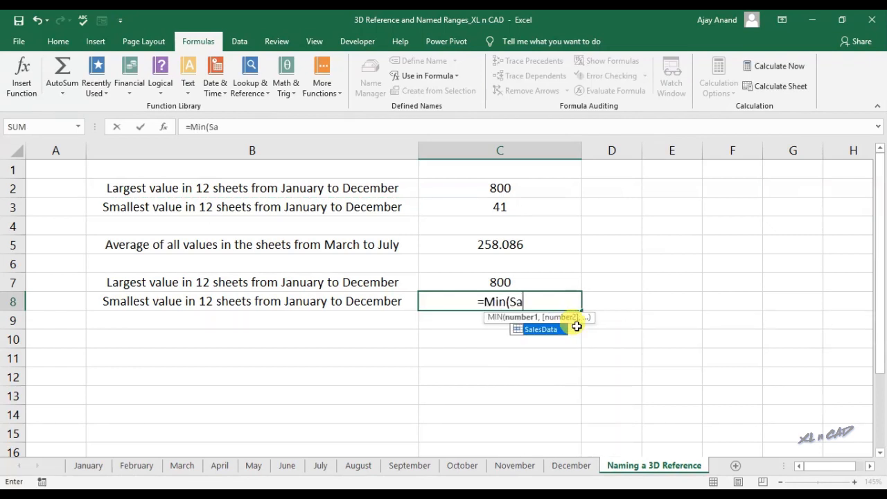
double_click(554, 330)
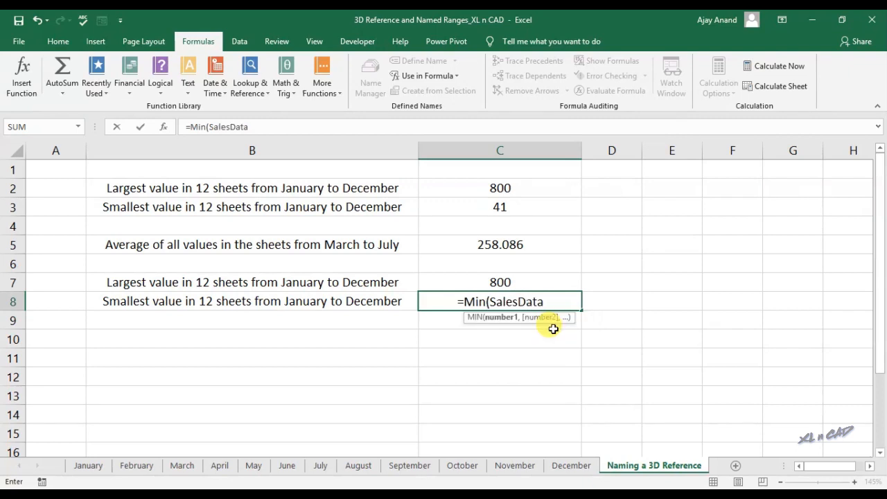
text())
key(Return)
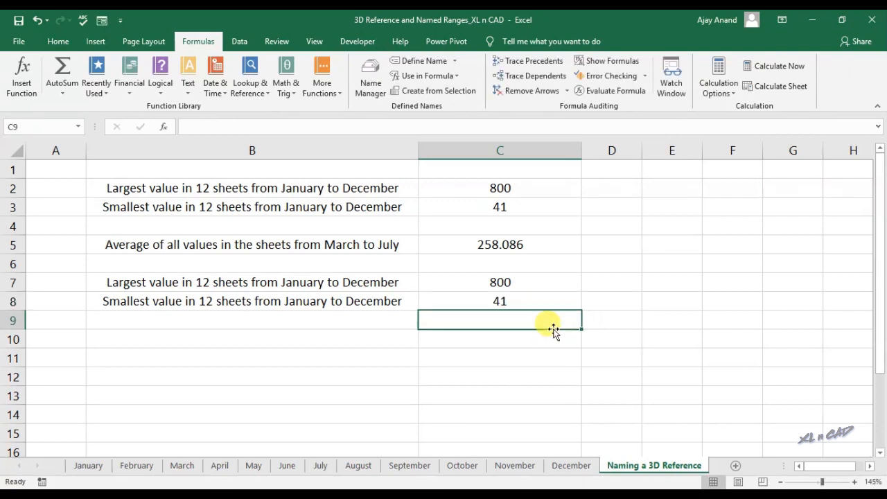
click(531, 303)
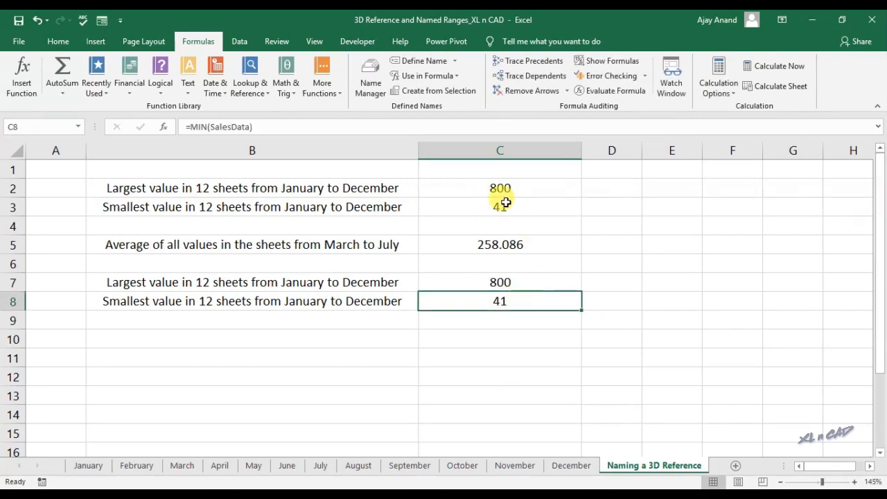
- On the July sheet, fill cell F6 (Employee 5, Item 5) with yellow and set its value to 860
click(321, 465)
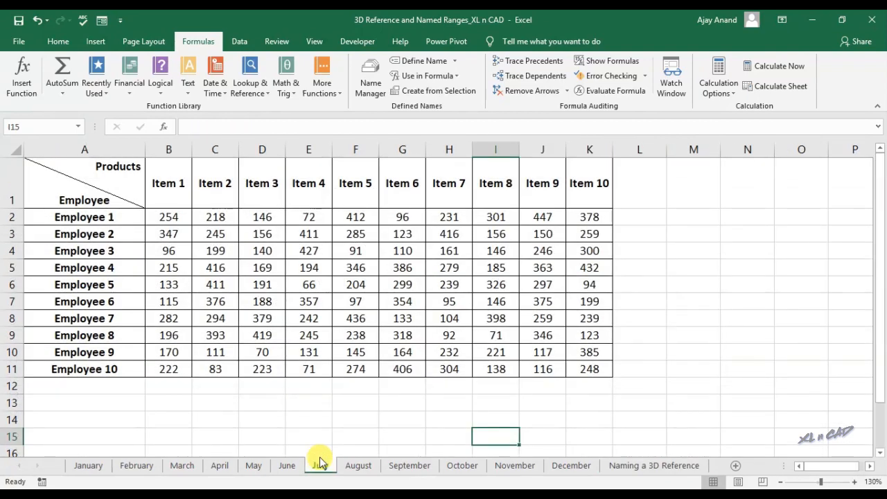
click(350, 285)
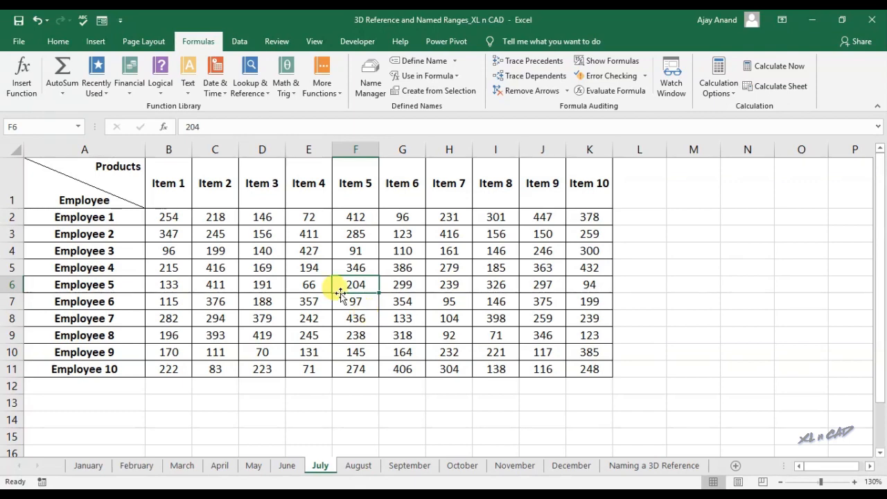
click(61, 41)
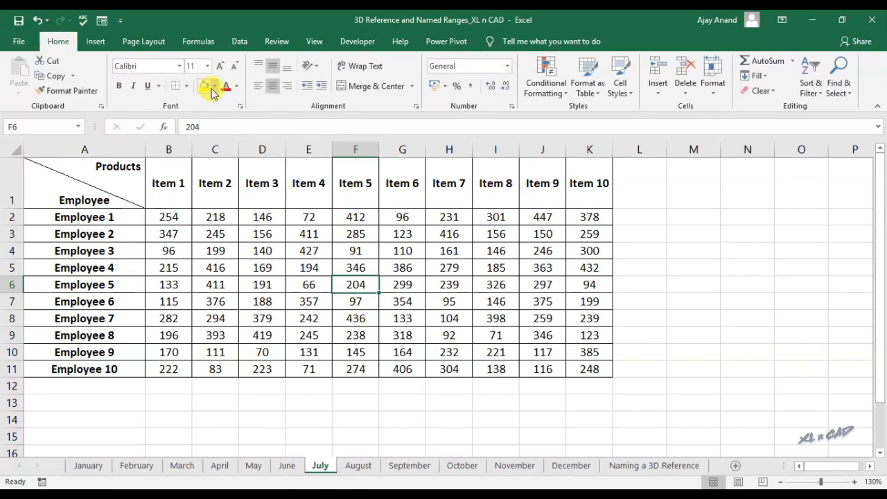
click(204, 87)
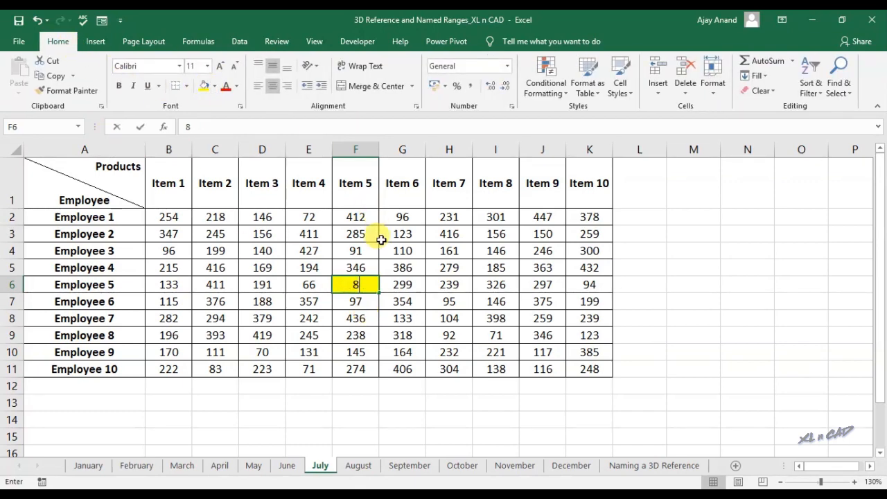
text(0)
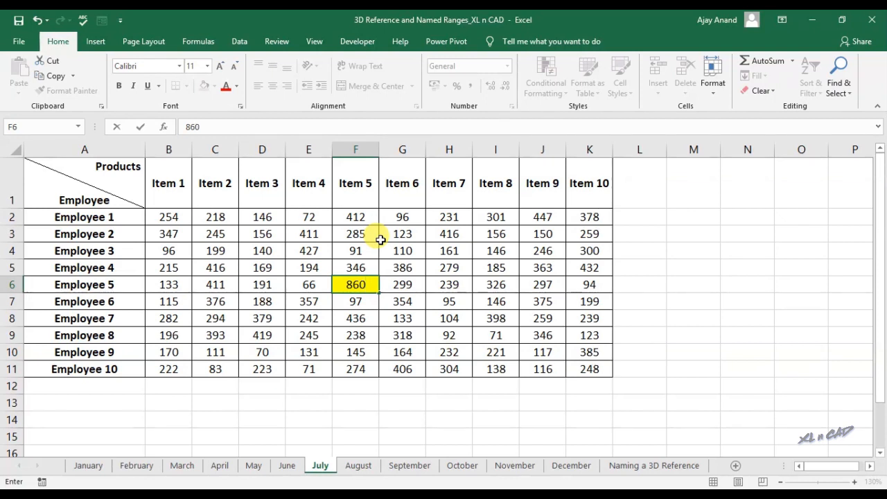
key(Return)
- Fill cell G4 (Employee 3, Item 6) on the July sheet with green and set its value to 35
click(406, 248)
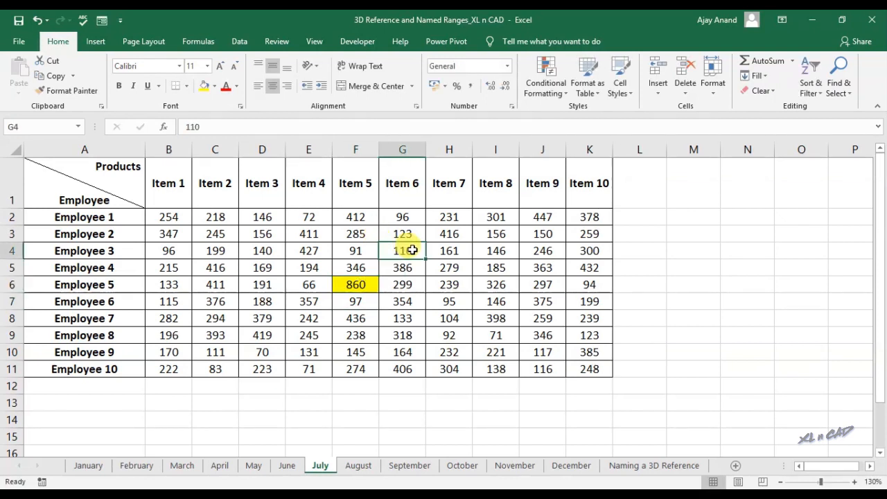
click(214, 86)
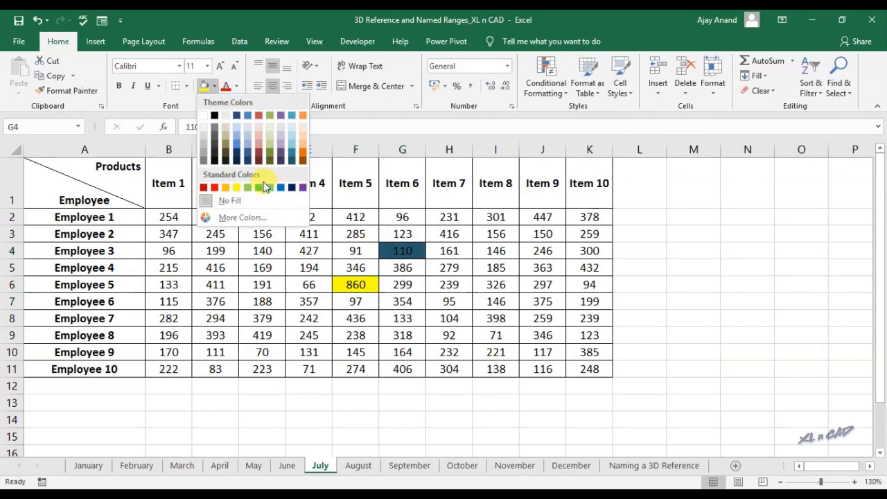
click(262, 183)
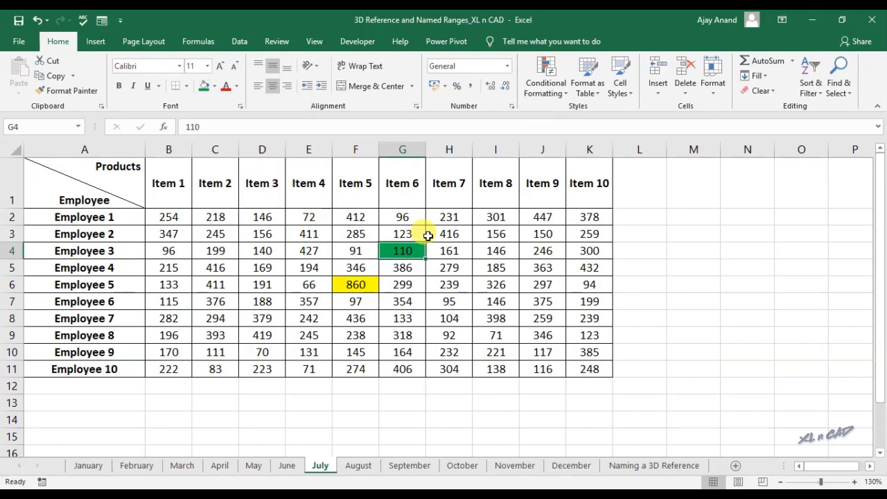
text(35)
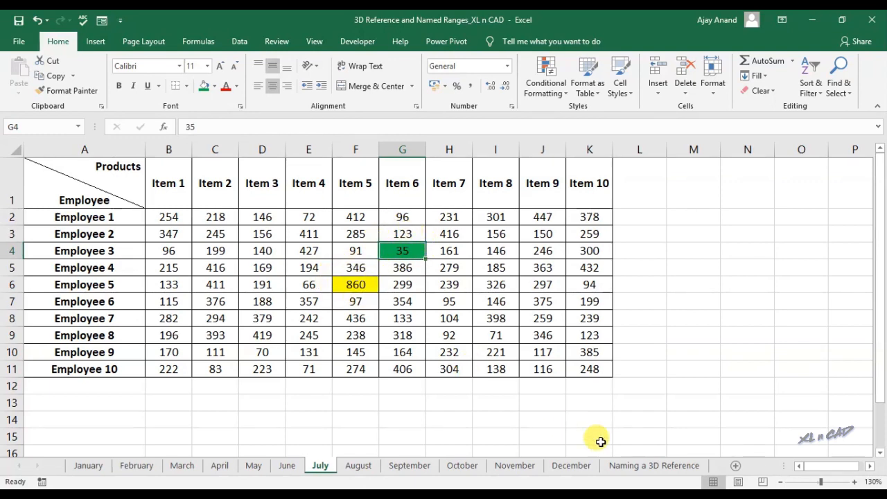
- Review the formula results on the Naming a 3D Reference sheet, then the data ranges of the January, March, September and December sheets
click(623, 466)
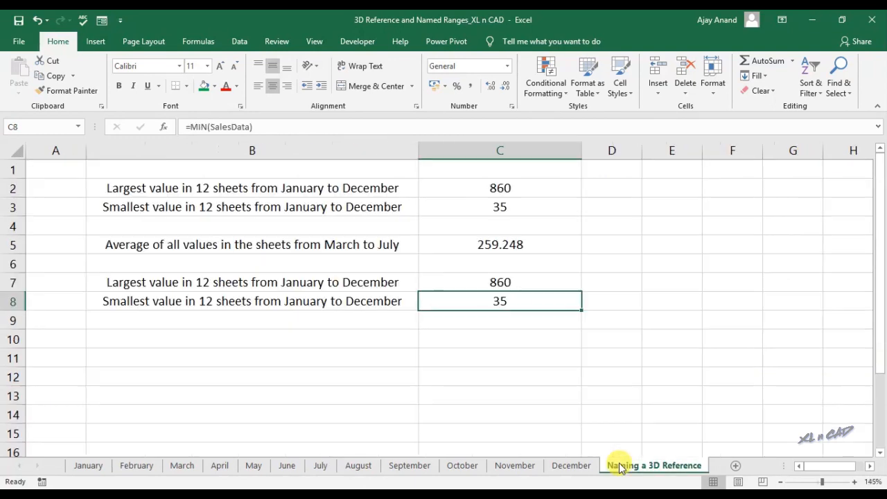
click(527, 214)
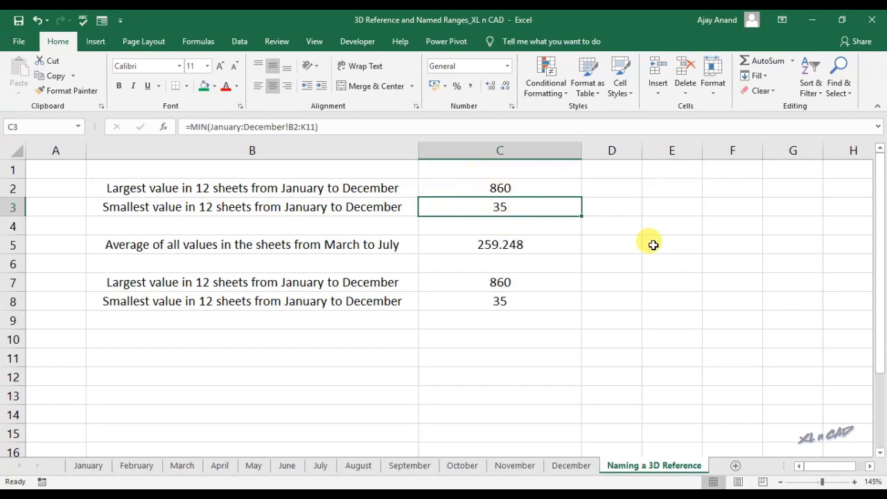
click(88, 466)
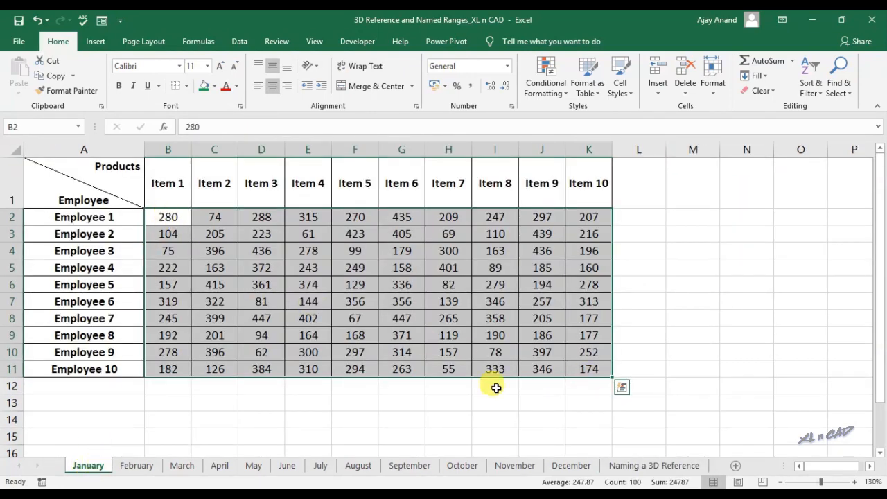
click(182, 466)
click(409, 466)
click(570, 466)
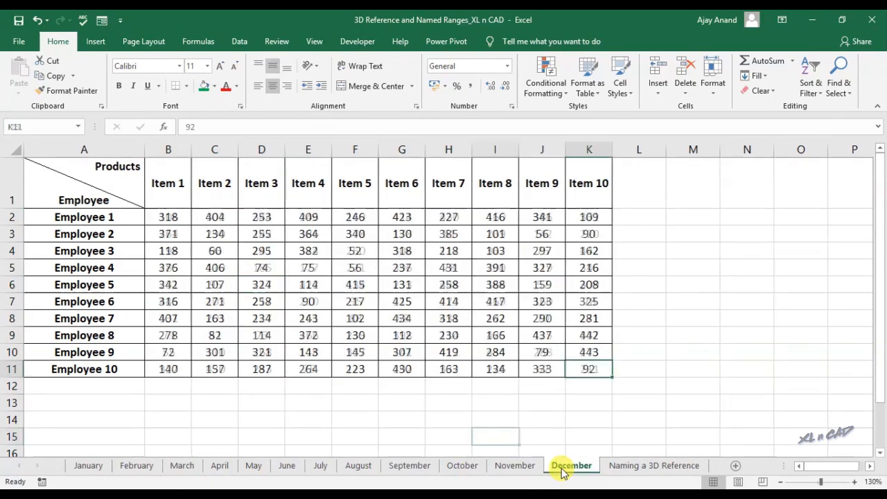
drag(149, 211, 603, 364)
click(602, 368)
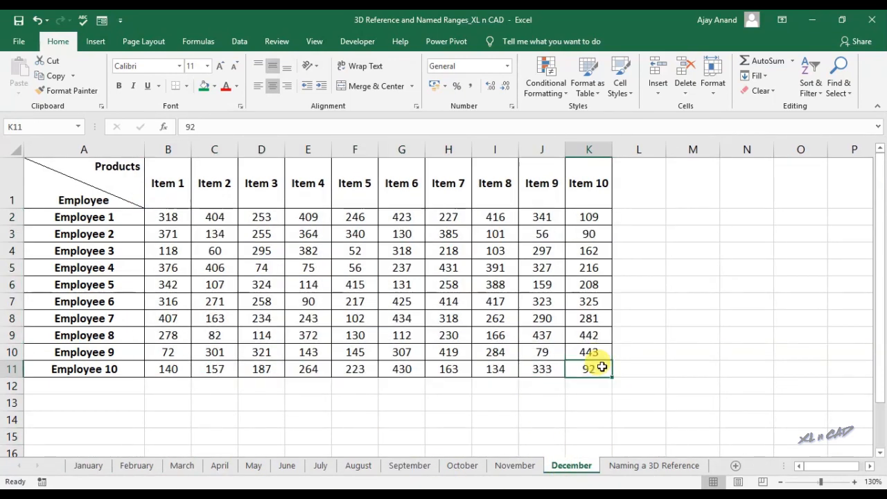
- On the Naming a 3D Reference sheet, label cell B10 "Sum of all values in 12 sheets from January to December"
click(643, 463)
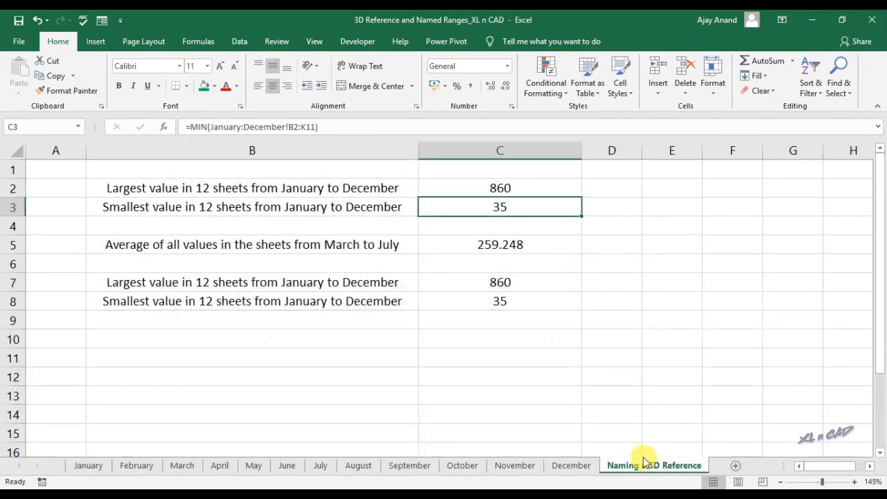
click(319, 344)
text(Sum of)
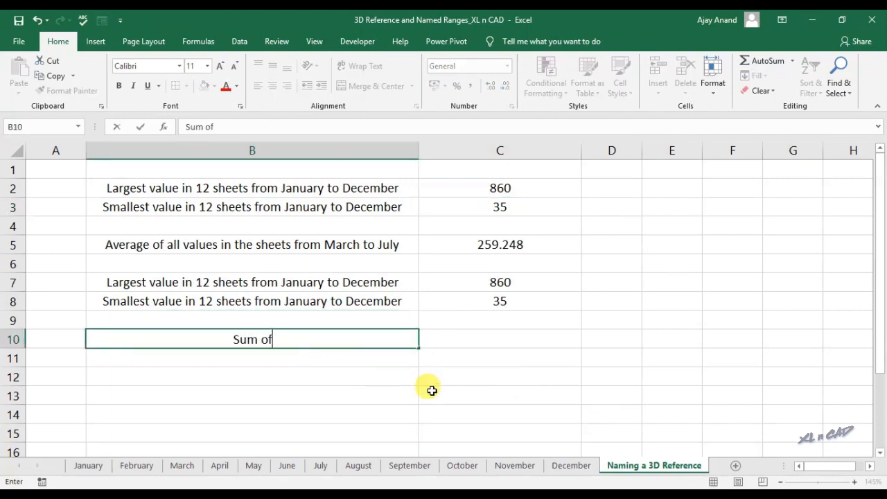
text( all values in 12 sheets from Janua)
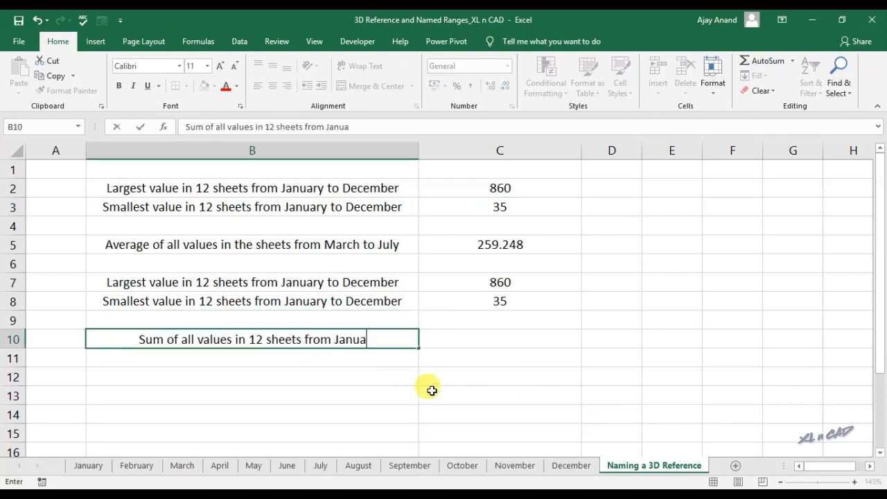
text(ry to December)
key(Tab)
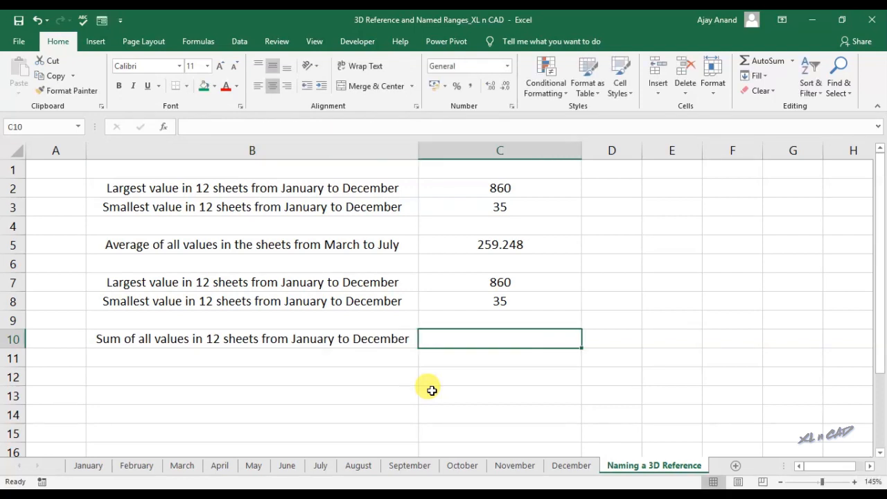
- Enter the formula =SUM(SalesData) in cell C10 and check it
text(=Sum)
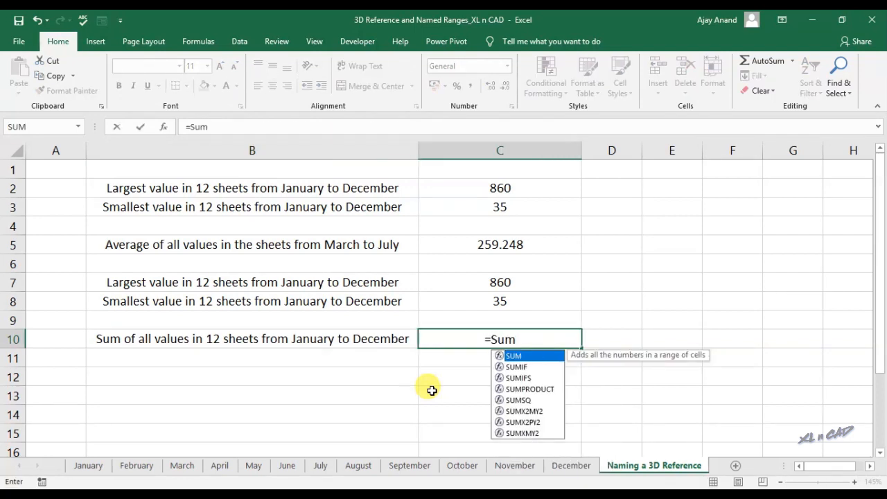
text((Sa)
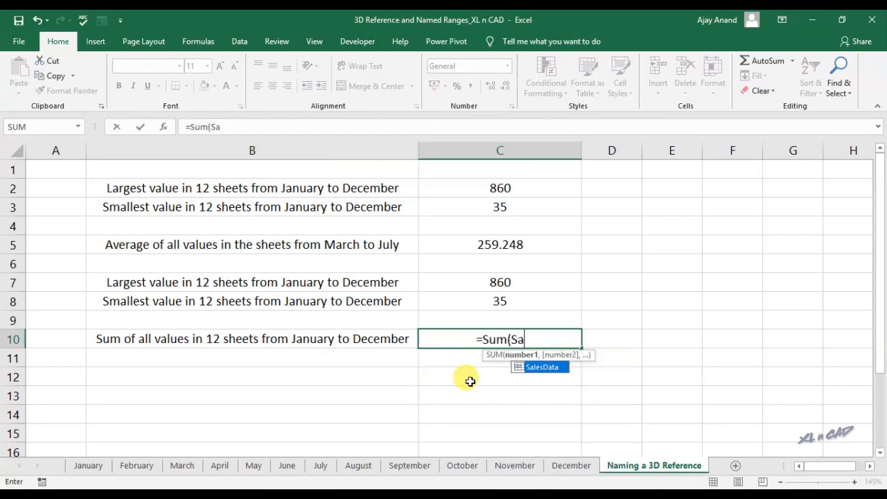
double_click(543, 367)
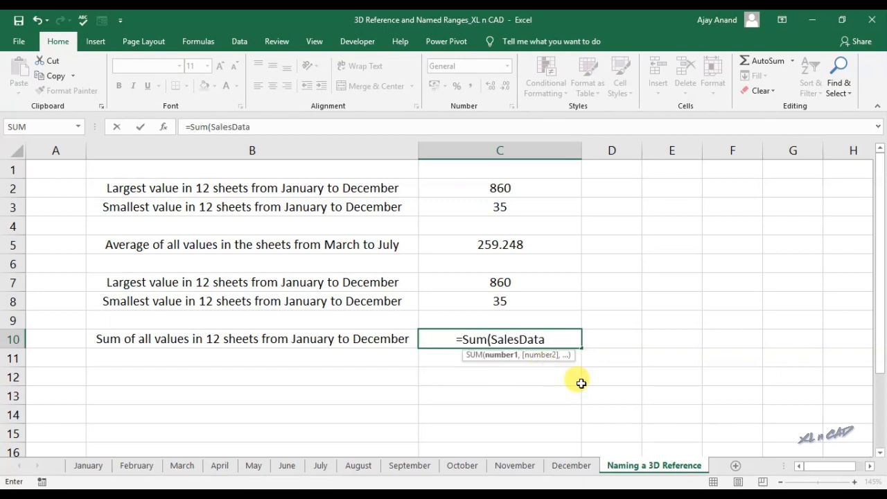
text())
key(Return)
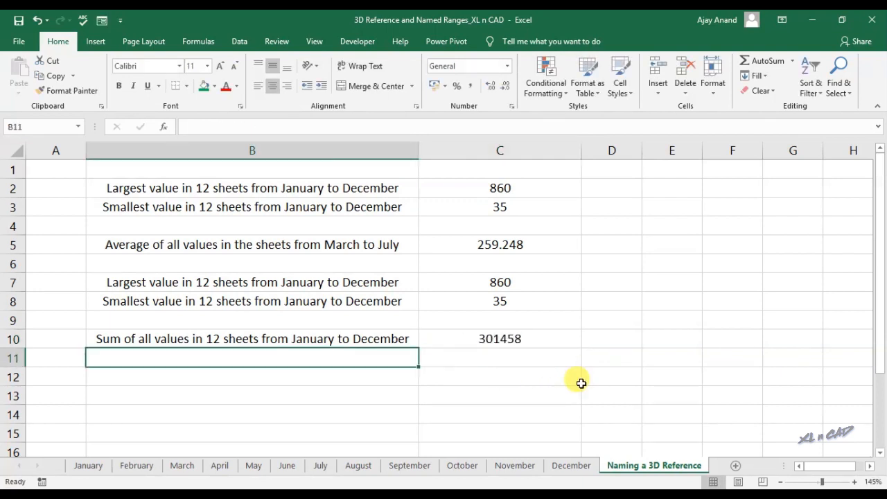
click(507, 334)
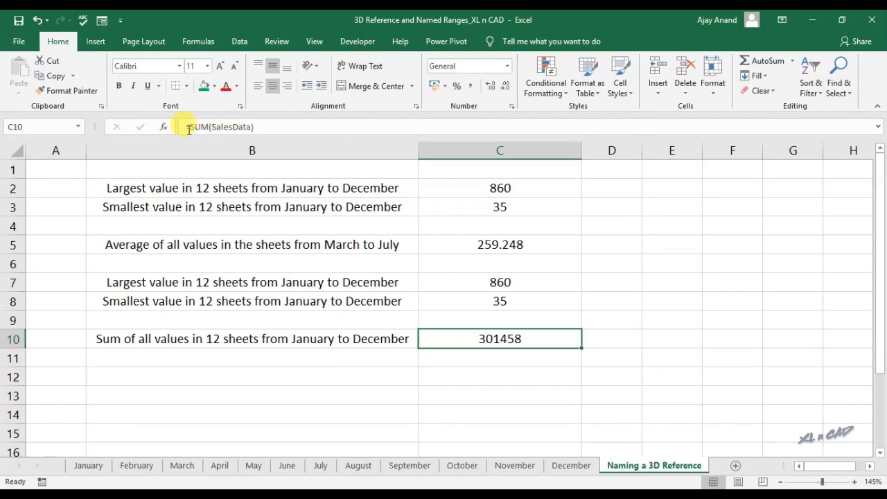